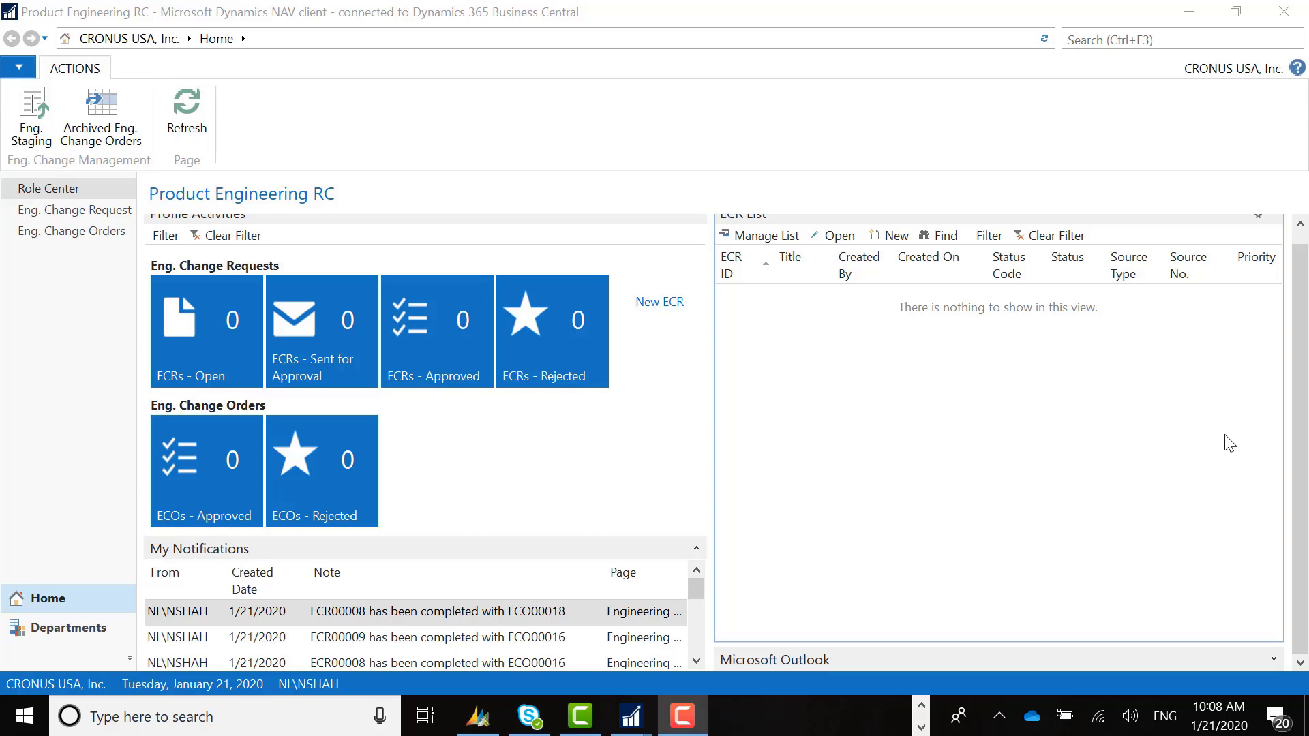
Step: Open released production order 101061 (Southern States Switch, quantity 10) for editing in a maximized window
{"action": "left_click", "coordinate": [1131, 41]}
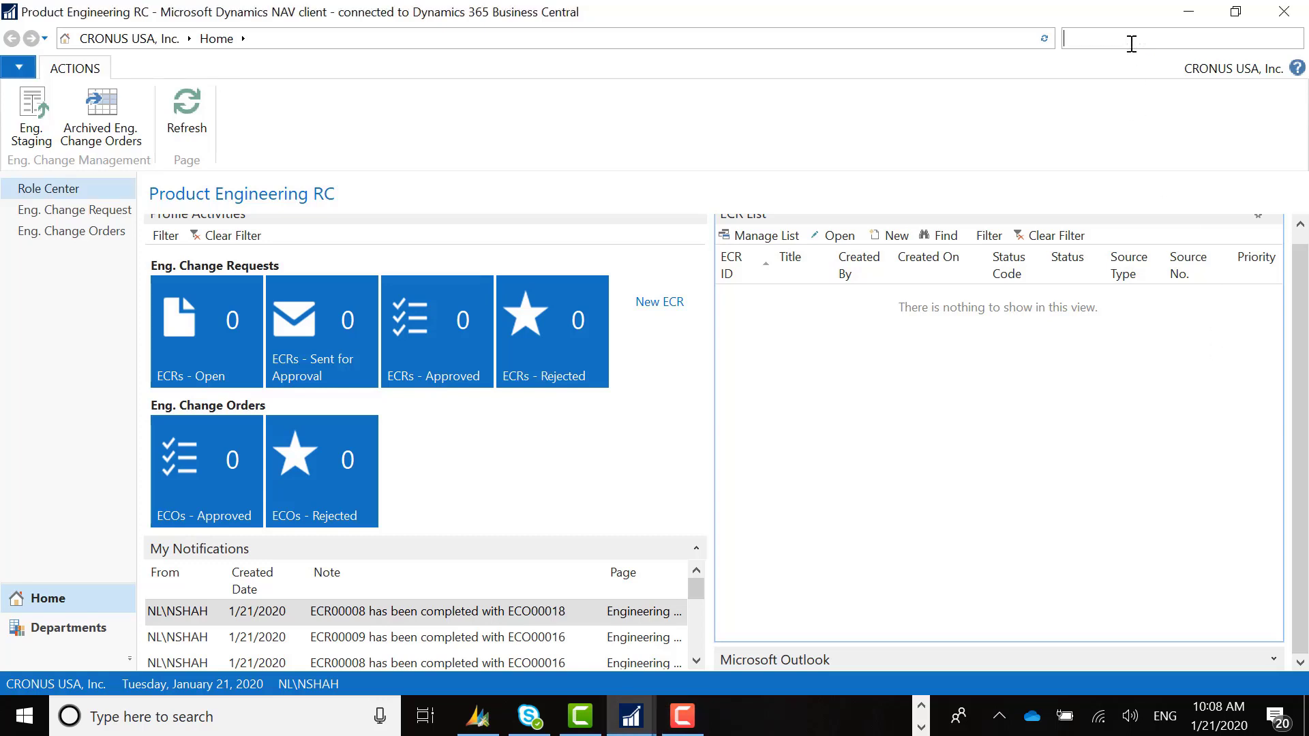
{"action": "type", "text": "rela"}
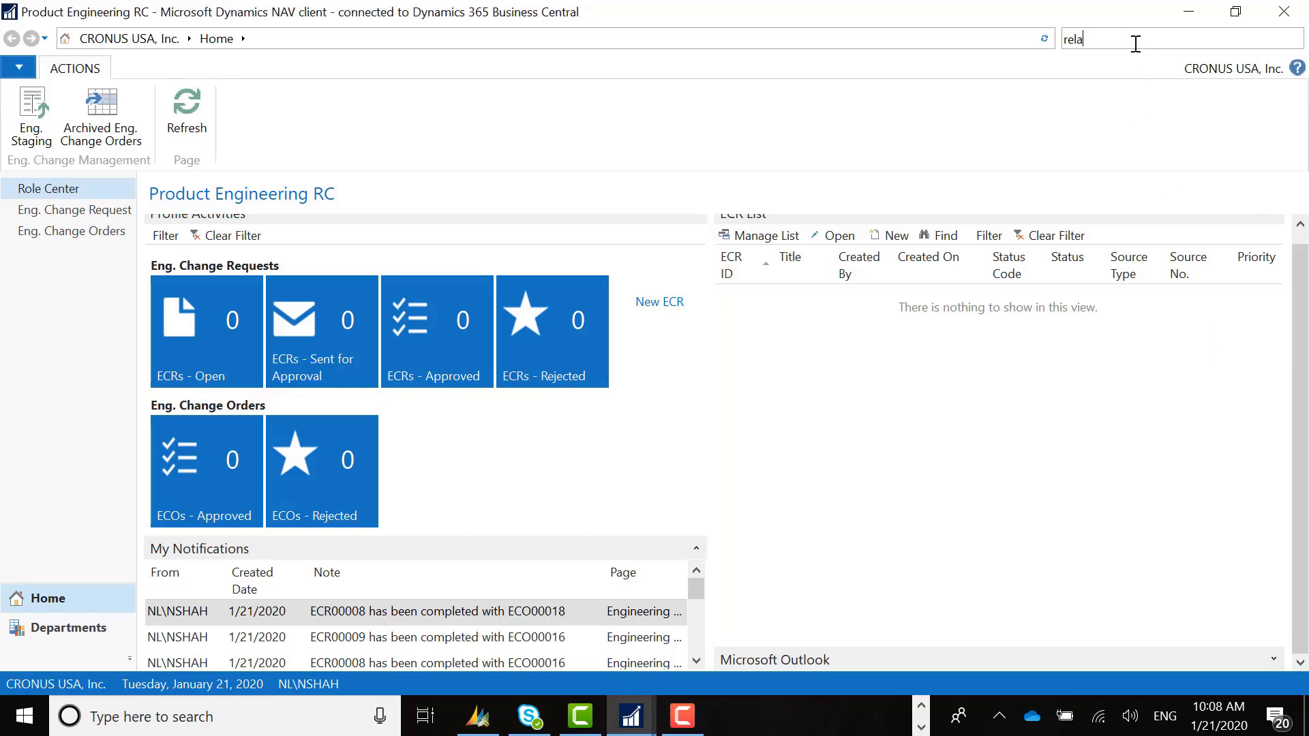
{"action": "key", "text": "BackSpace"}
{"action": "type", "text": "eased prod"}
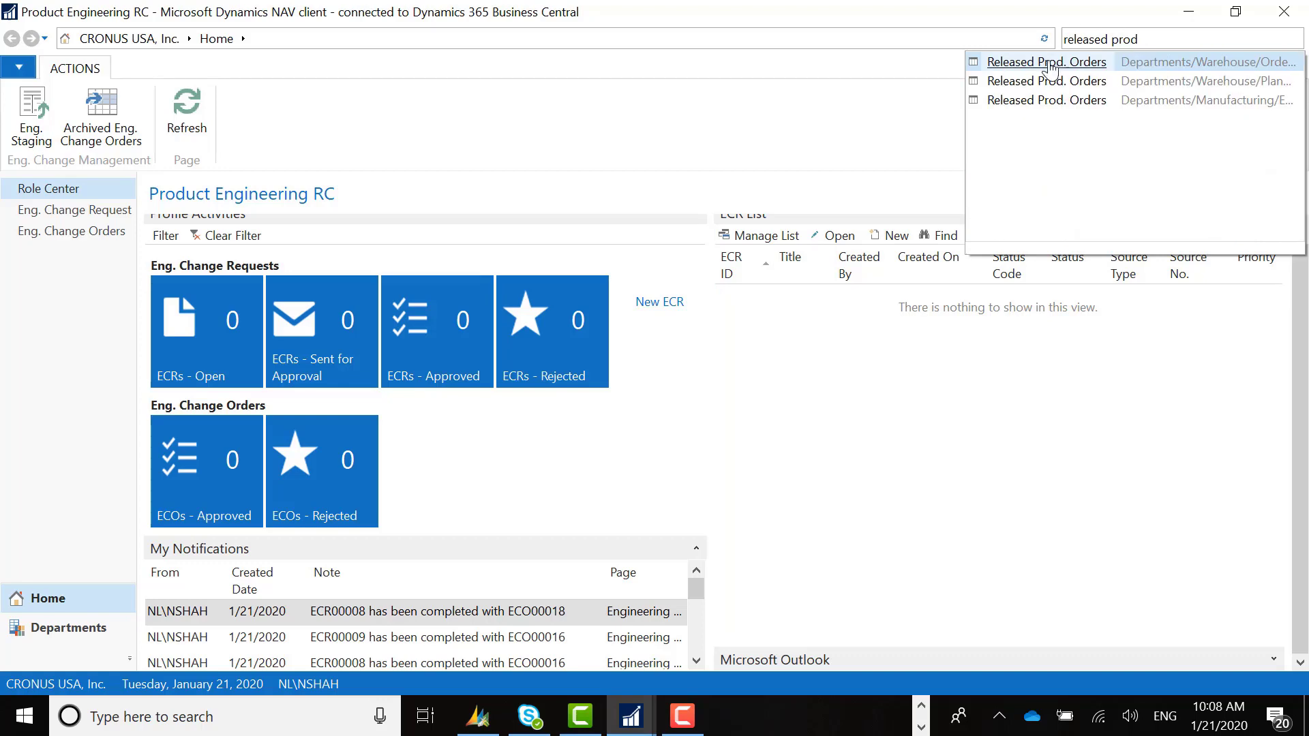
{"action": "left_click", "coordinate": [1049, 63]}
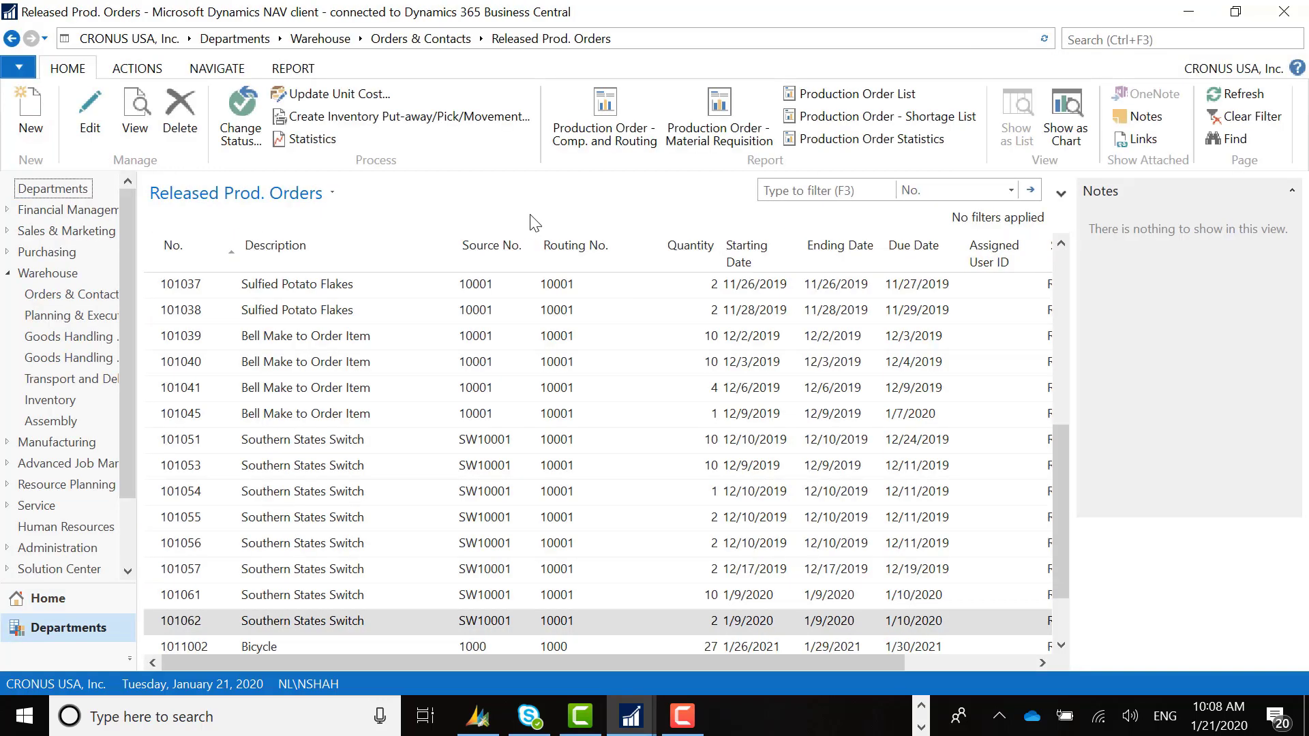
{"action": "left_click", "coordinate": [195, 413]}
{"action": "scroll", "coordinate": [273, 436], "scroll_direction": "down", "scroll_amount": 1}
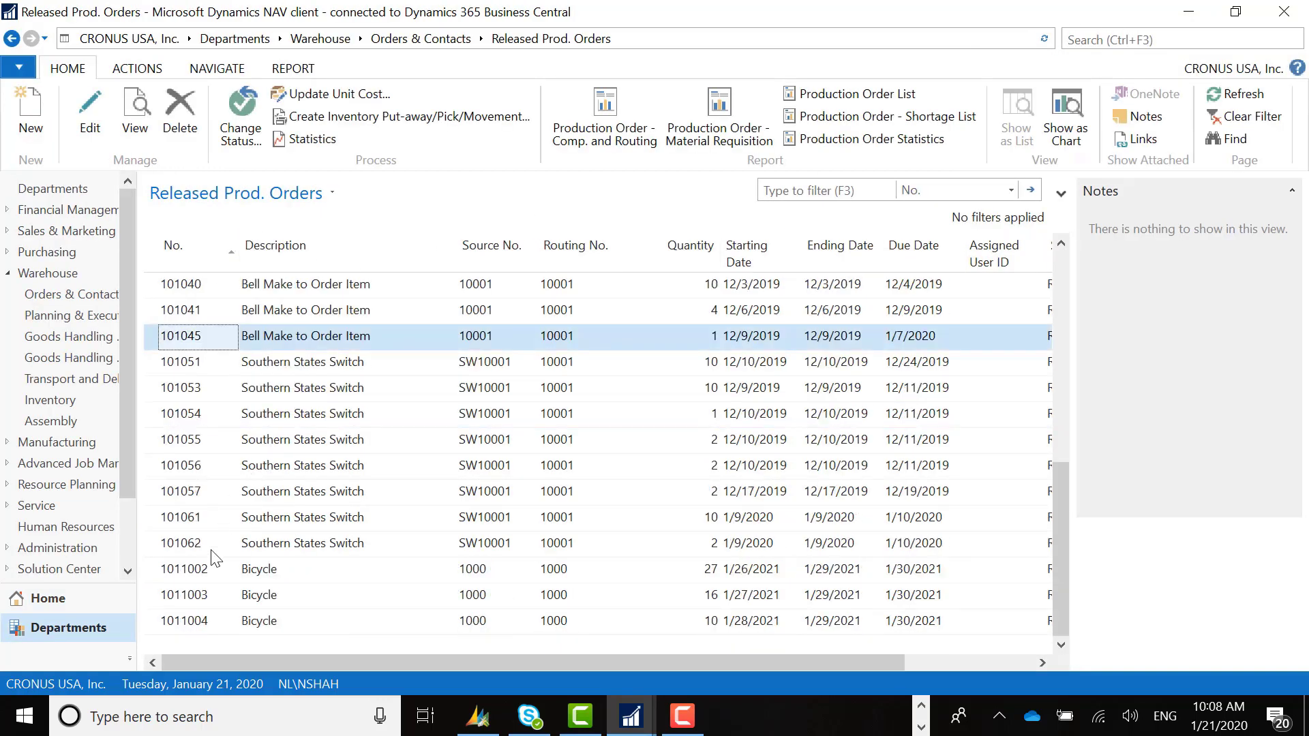
{"action": "left_click", "coordinate": [204, 520]}
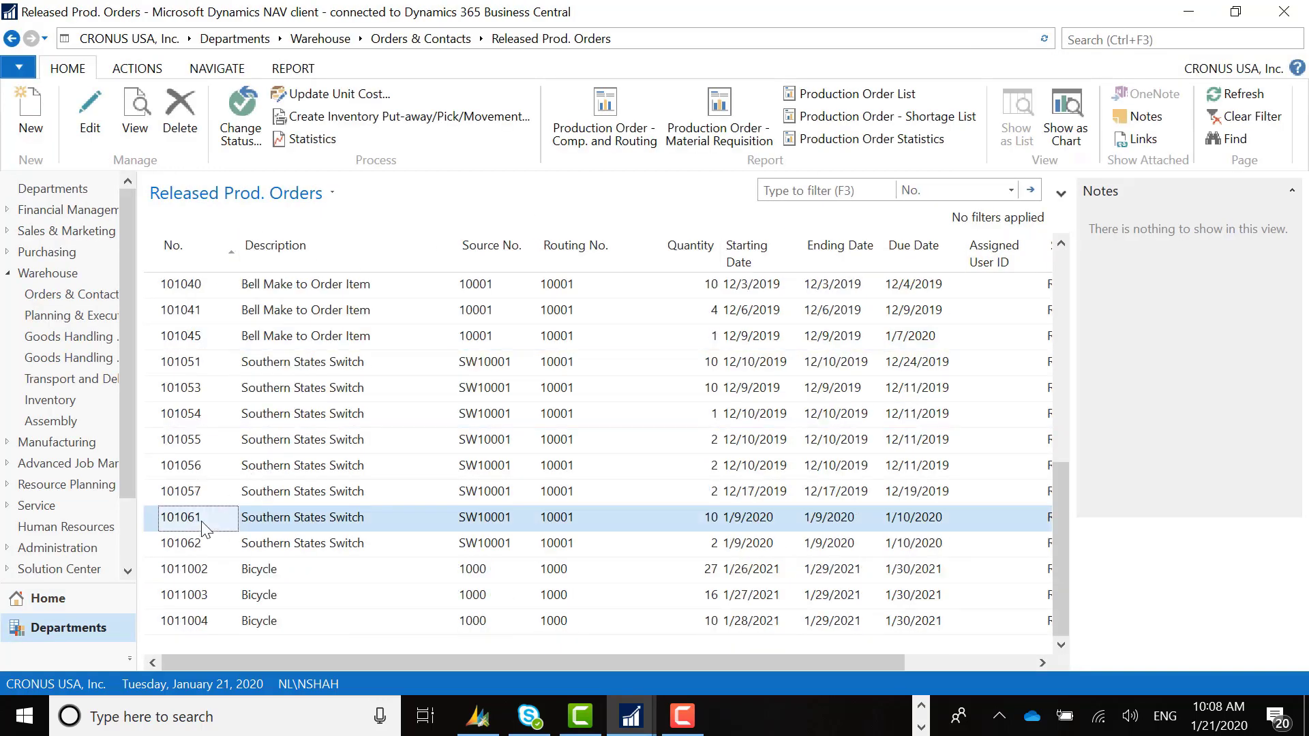
{"action": "left_click", "coordinate": [90, 123]}
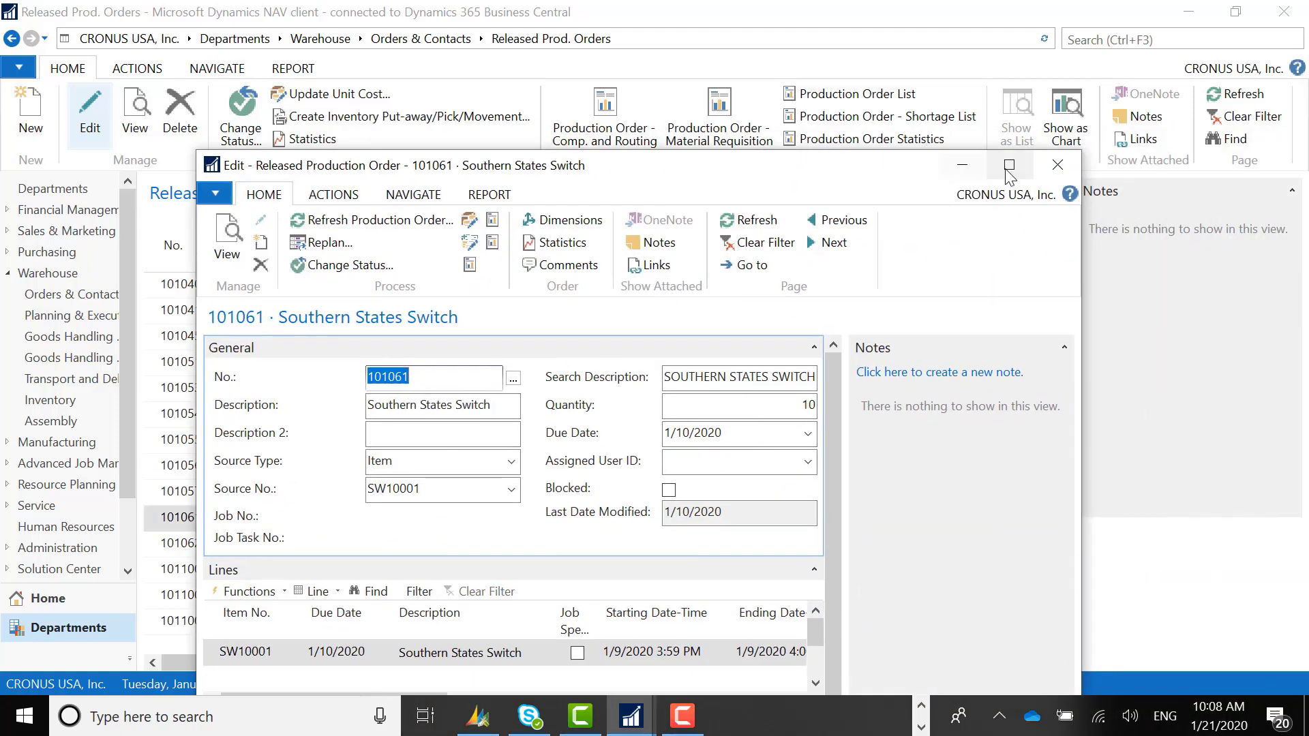
{"action": "double_click", "coordinate": [992, 160]}
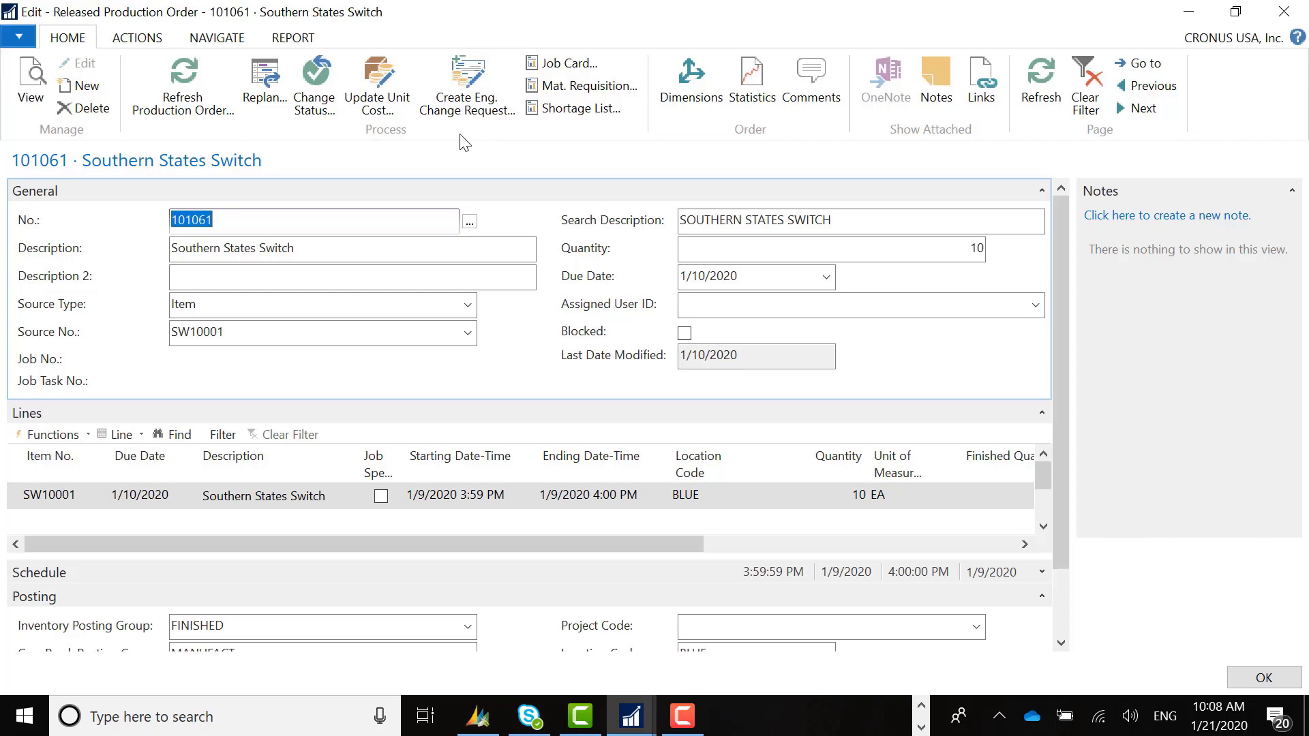
Step: Create an engineering change request from order 101061 titled 'ECN REV REVIEW' and advance to additional details
{"action": "left_click", "coordinate": [467, 85]}
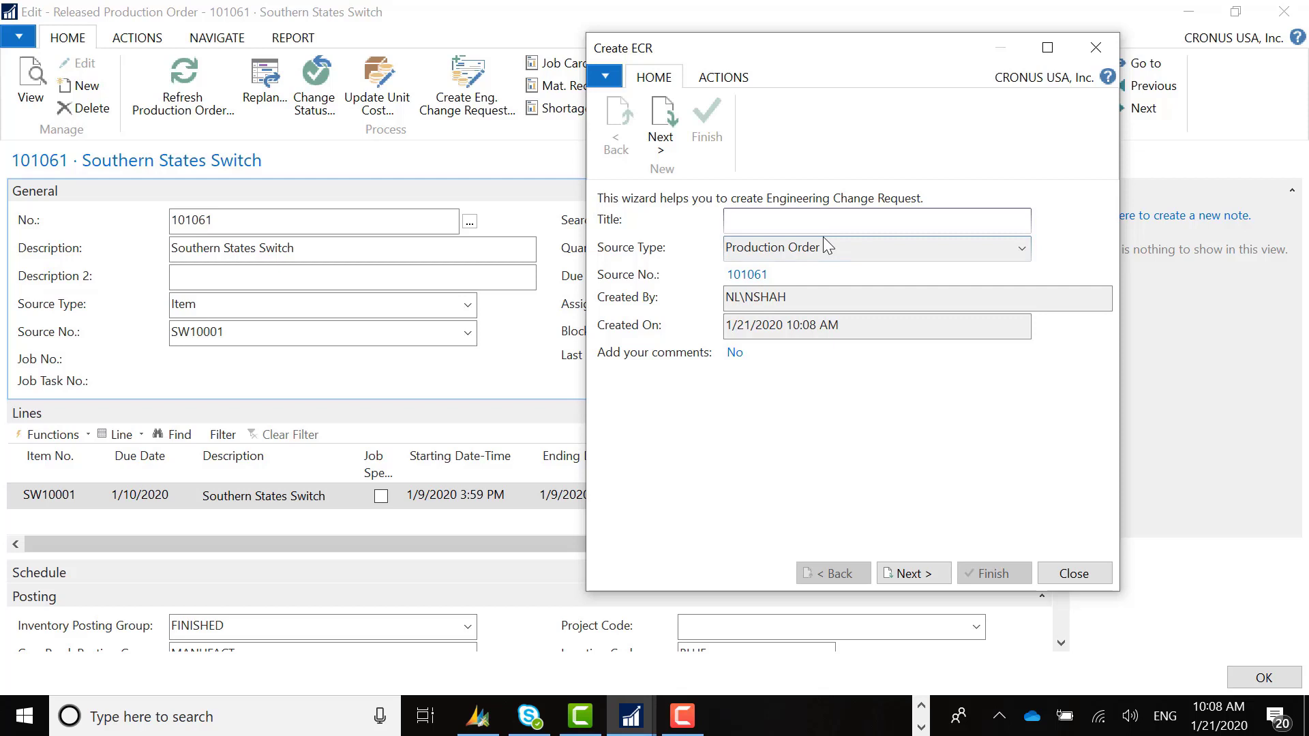
{"action": "type", "text": "ECN REv"}
{"action": "key", "text": "BackSpace"}
{"action": "key", "text": "BackSpace"}
{"action": "key", "text": "BackSpace"}
{"action": "type", "text": "ev Re"}
{"action": "key", "text": "Tab"}
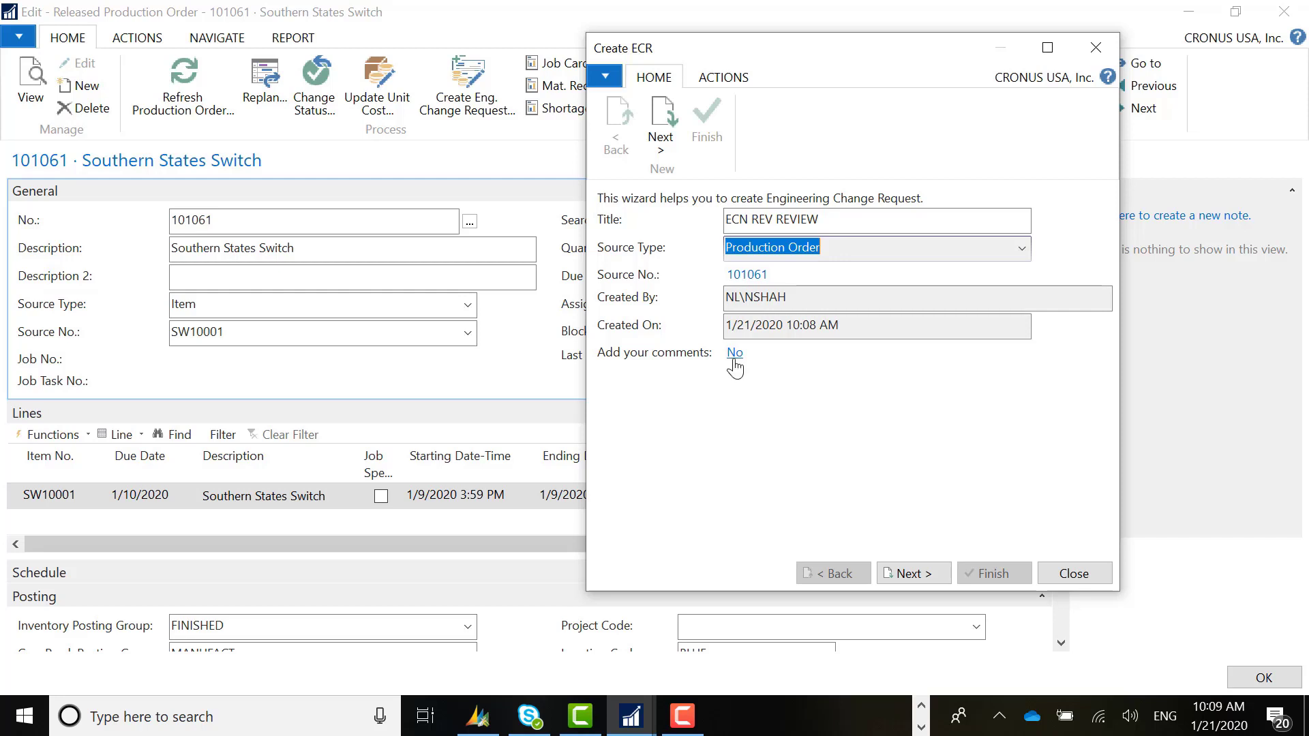
{"action": "left_click", "coordinate": [912, 574]}
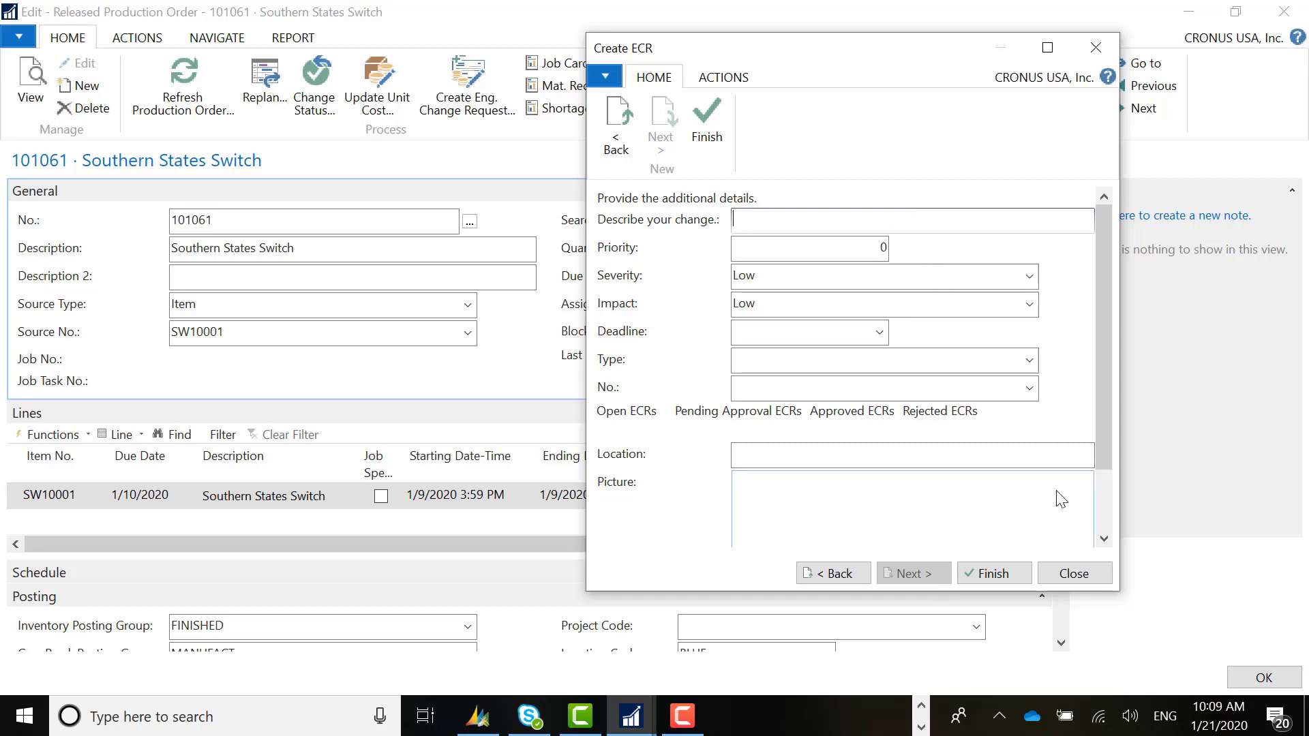
Step: Describe the change as 'Up Rev Item 80024'
{"action": "type", "text": "Upd"}
{"action": "key", "text": "BackSpace"}
{"action": "type", "text": "Rev Ite"}
{"action": "key", "text": "BackSpace"}
{"action": "type", "text": "Item 800"}
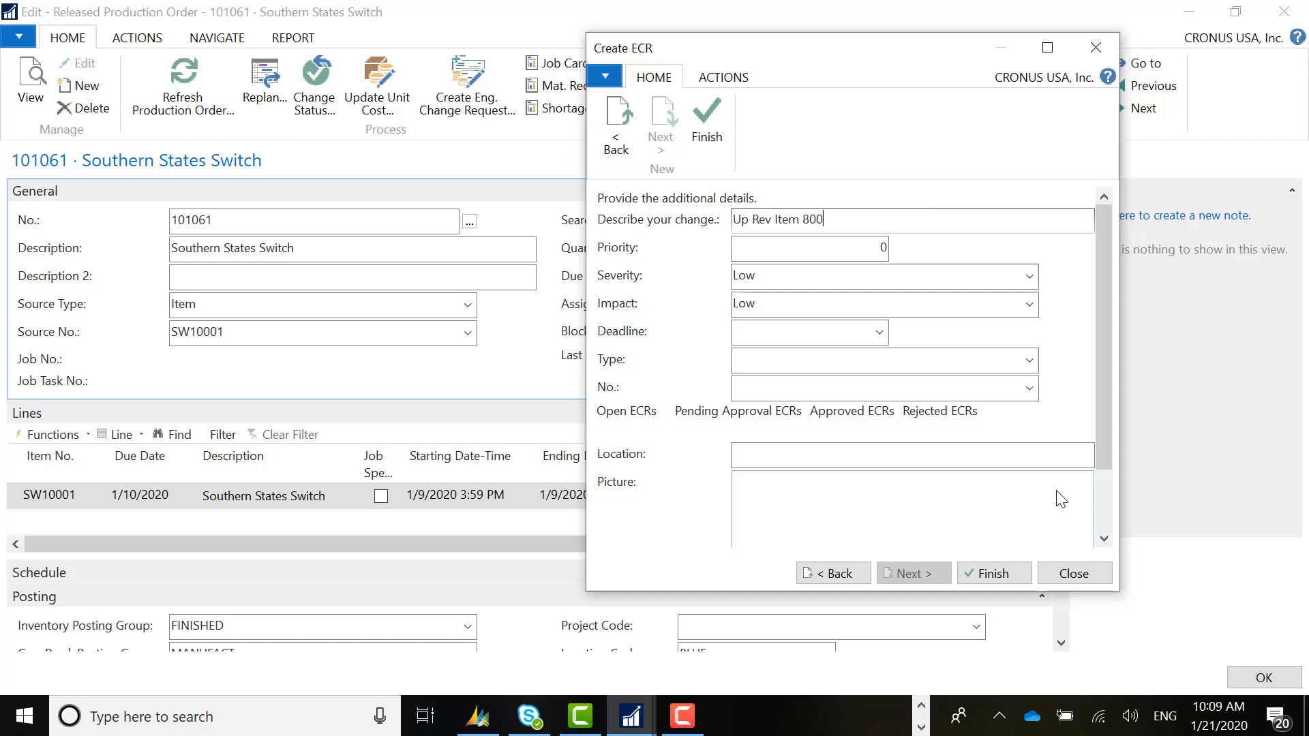
{"action": "type", "text": "24"}
{"action": "key", "text": "Tab"}
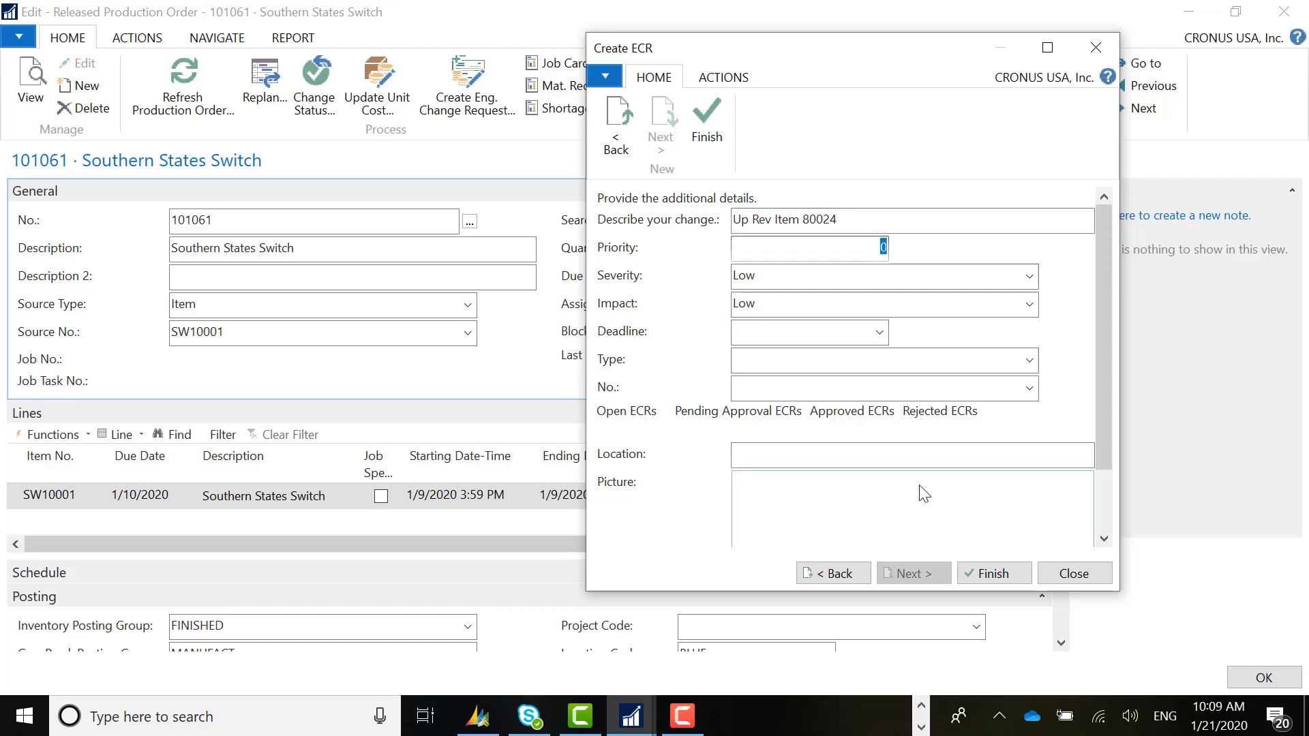
Step: Set severity High, impact Medium and the deadline to January 22, 2020
{"action": "left_click", "coordinate": [1036, 281]}
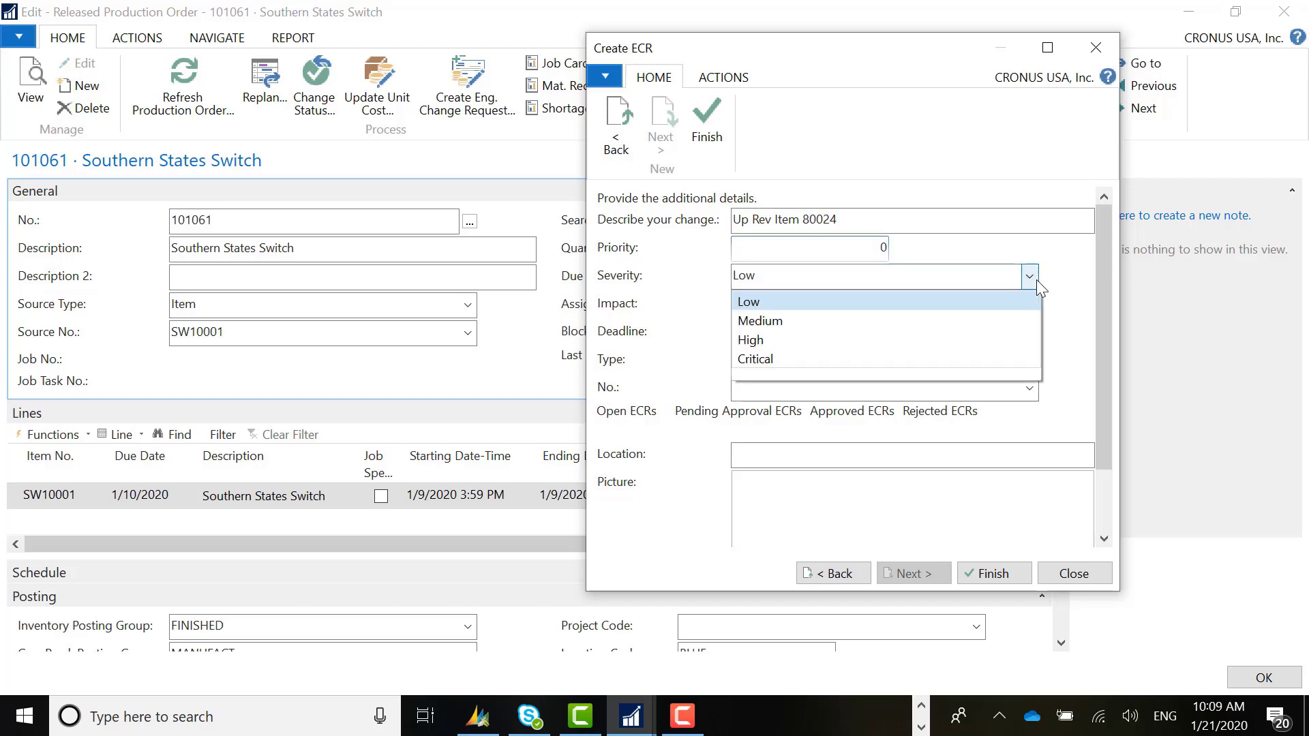
{"action": "left_click", "coordinate": [804, 339]}
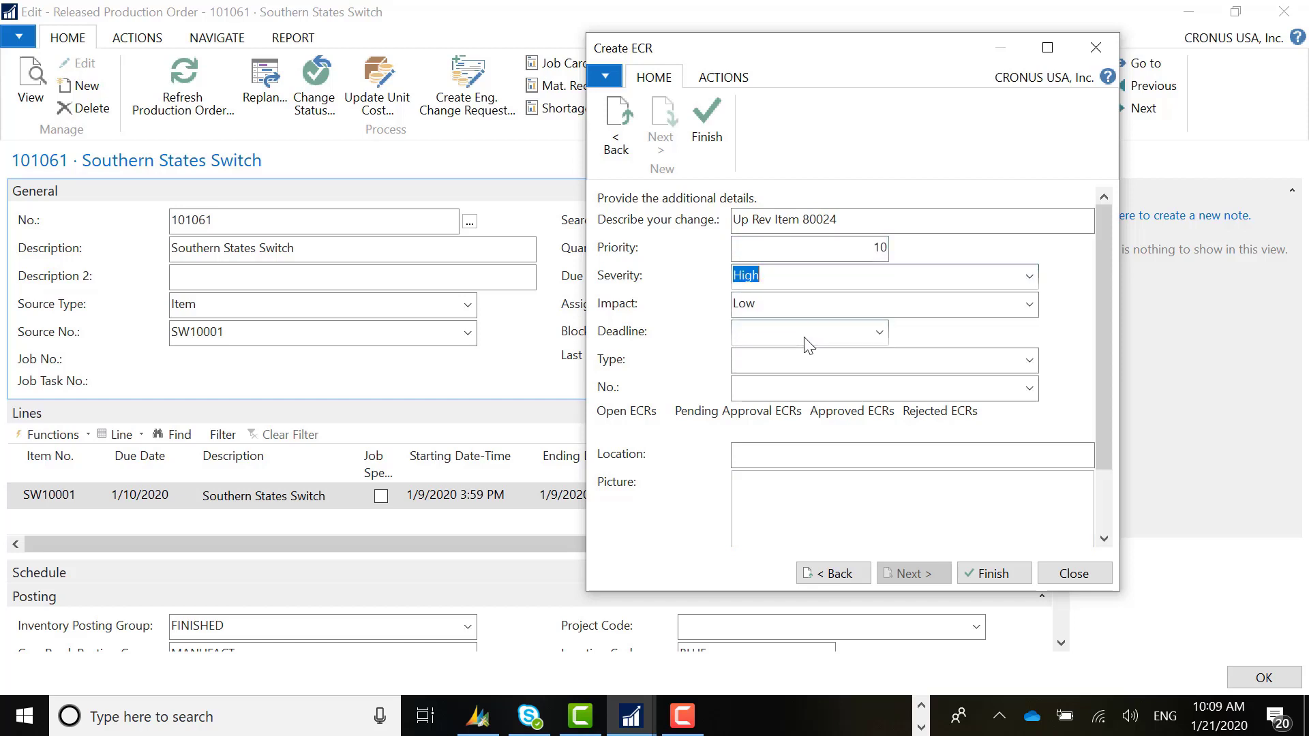
{"action": "left_click", "coordinate": [1030, 305]}
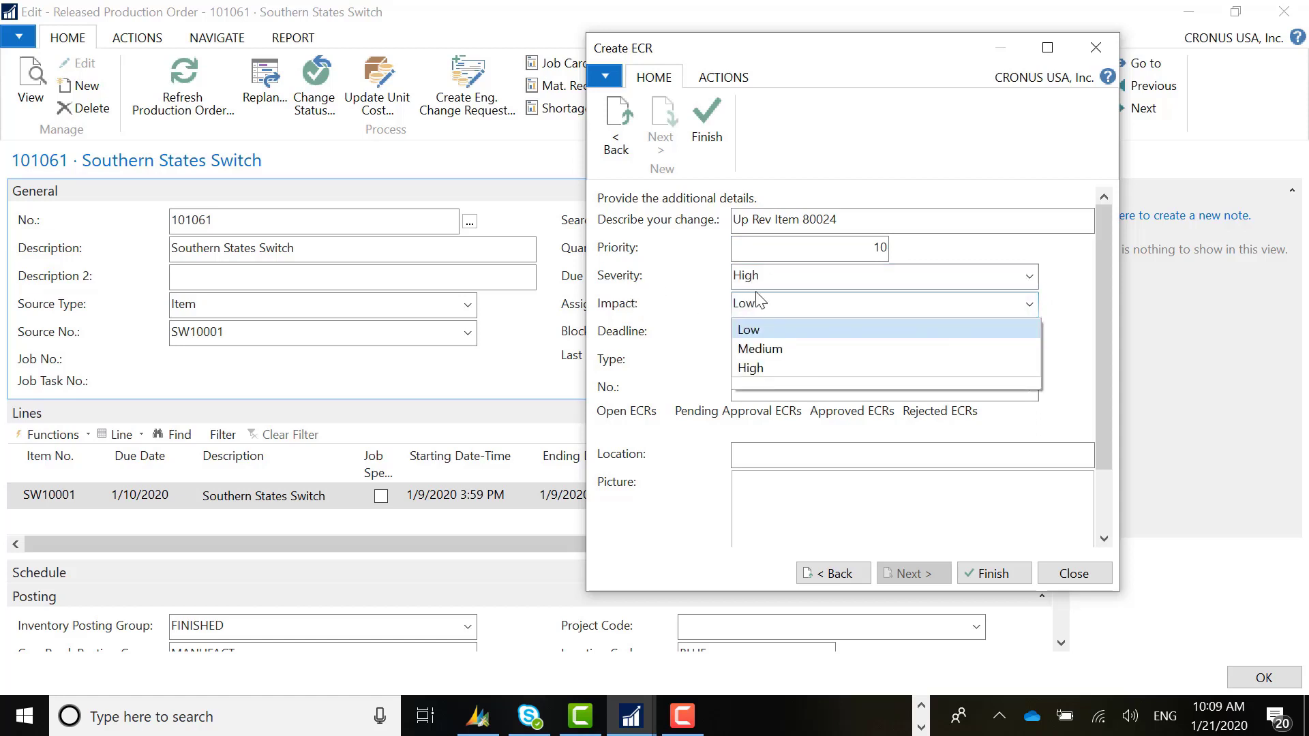
{"action": "left_click", "coordinate": [760, 350]}
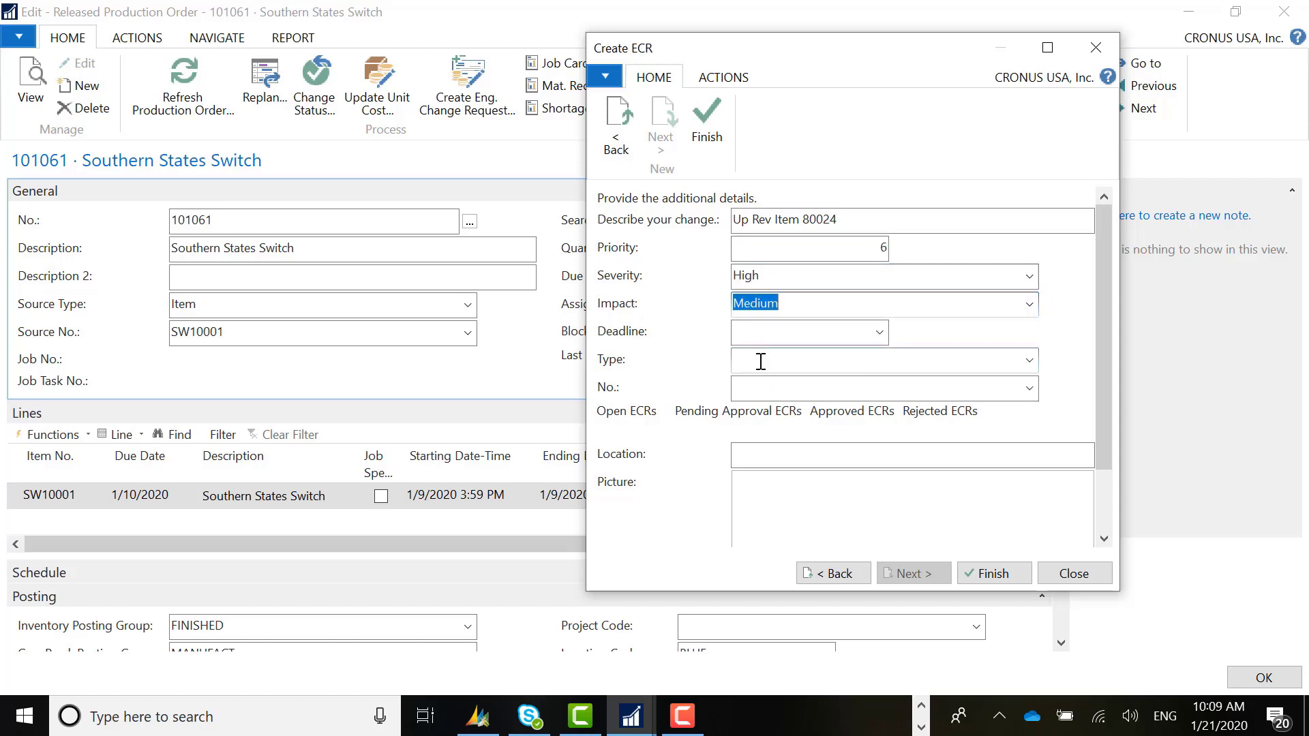
{"action": "key", "text": "Tab"}
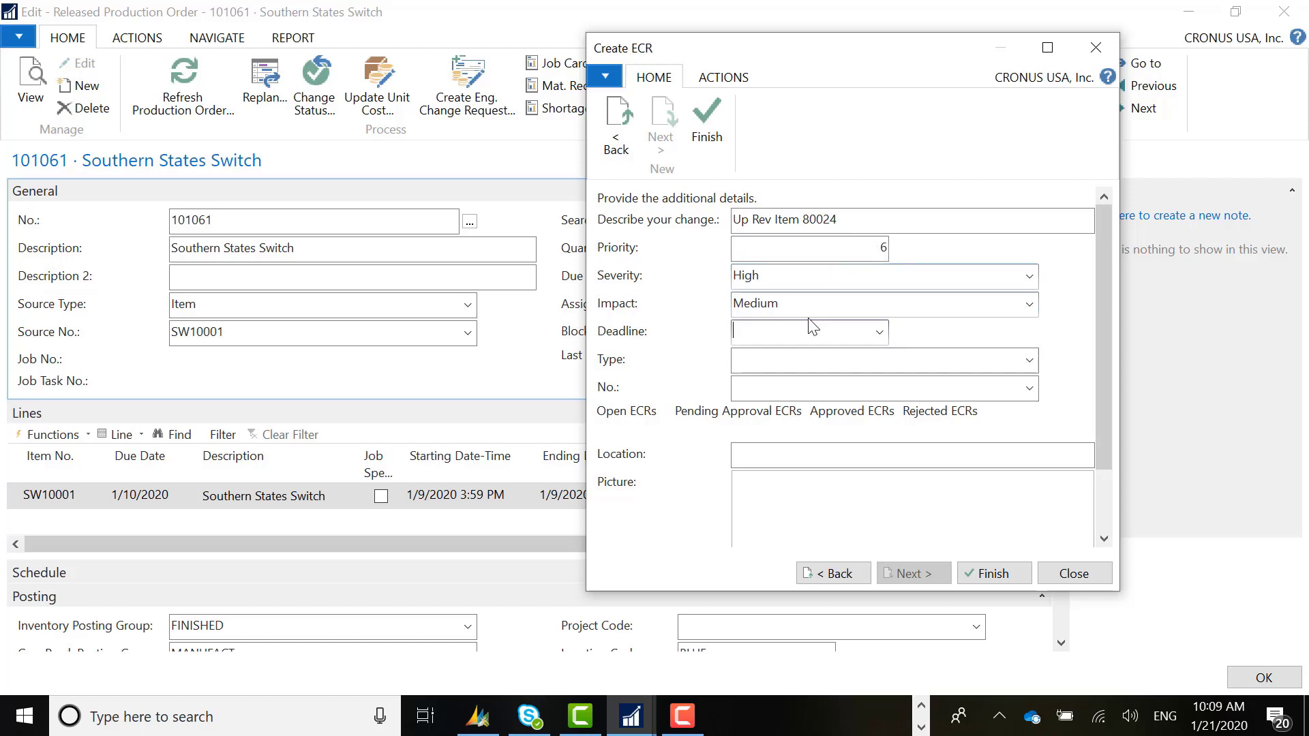
{"action": "left_click", "coordinate": [879, 332]}
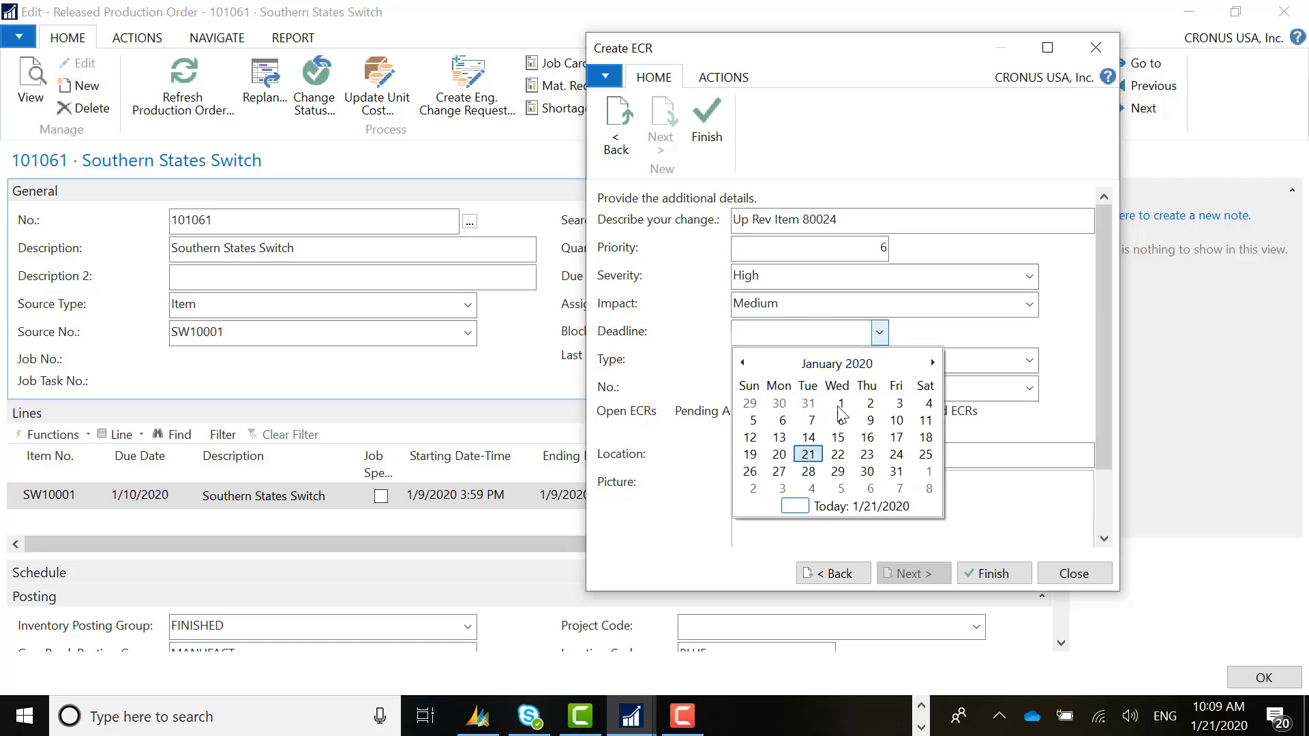
{"action": "left_click", "coordinate": [838, 455]}
{"action": "key", "text": "Tab"}
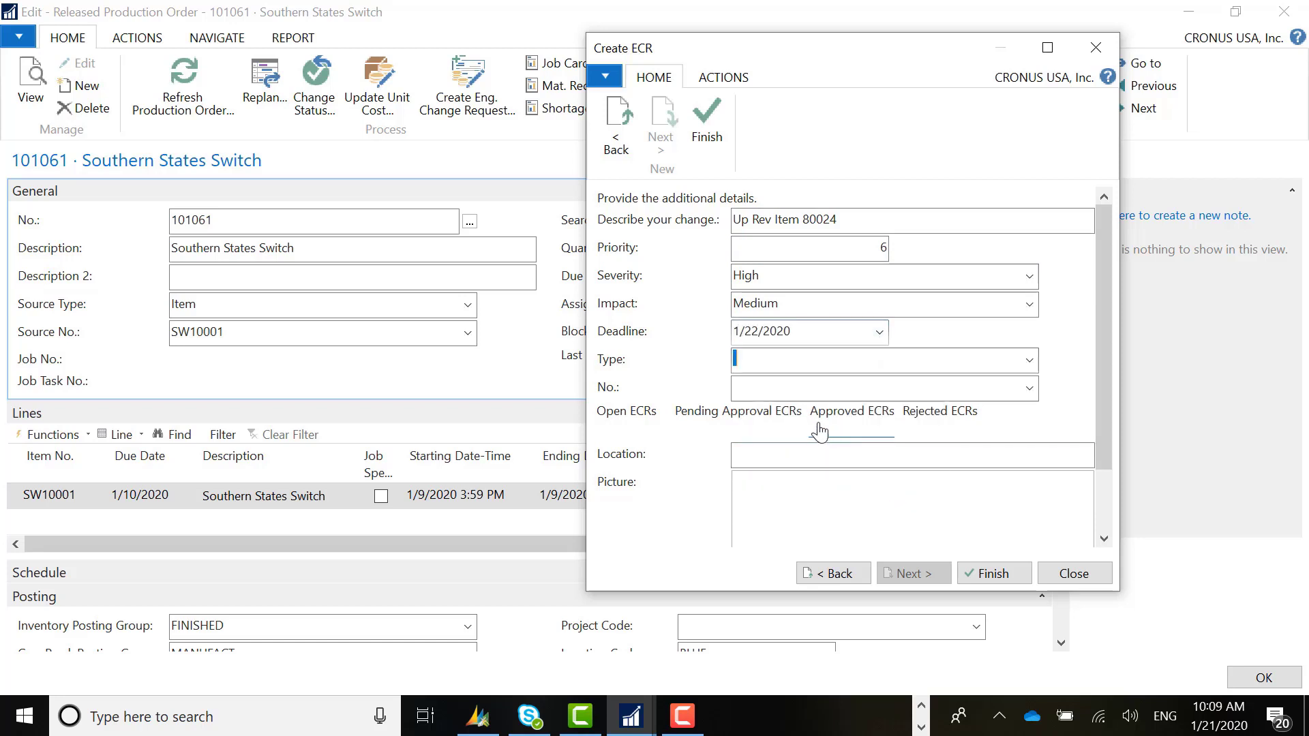
Step: Set the change type to Item with item number 80024
{"action": "left_click", "coordinate": [1029, 360]}
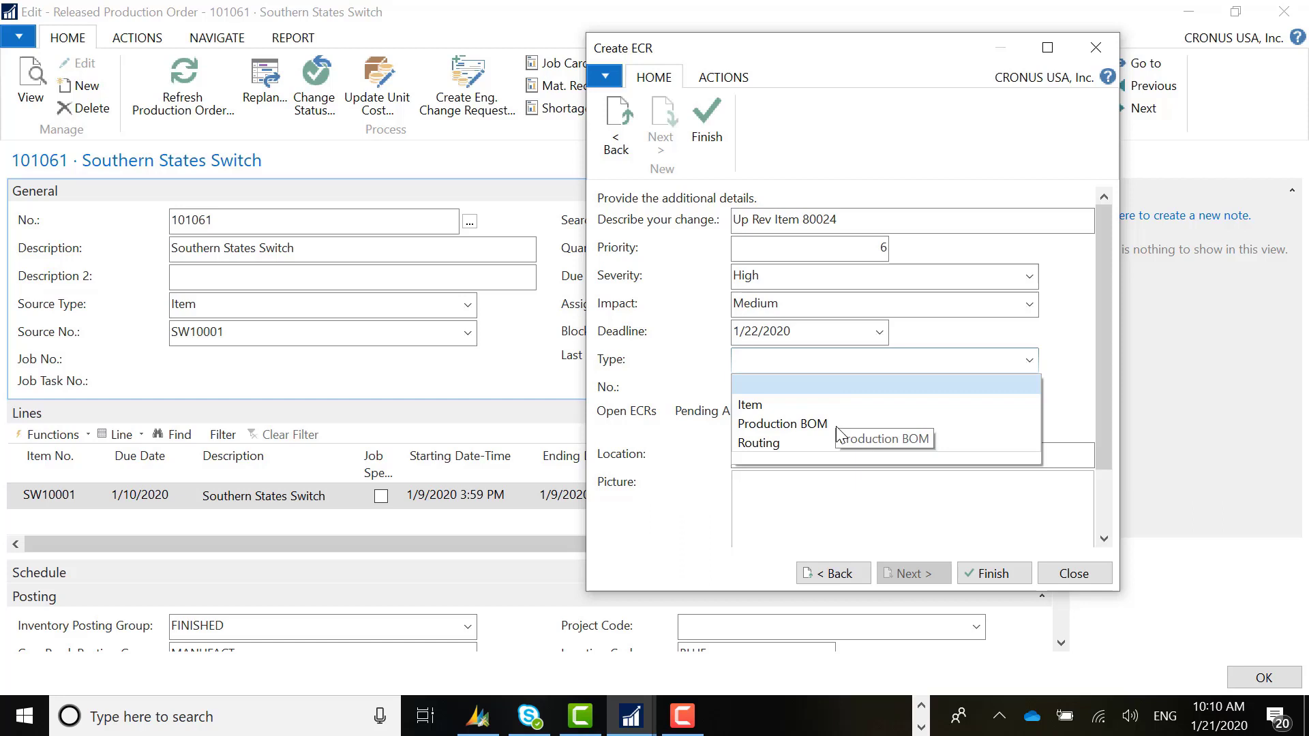
{"action": "left_click", "coordinate": [795, 405]}
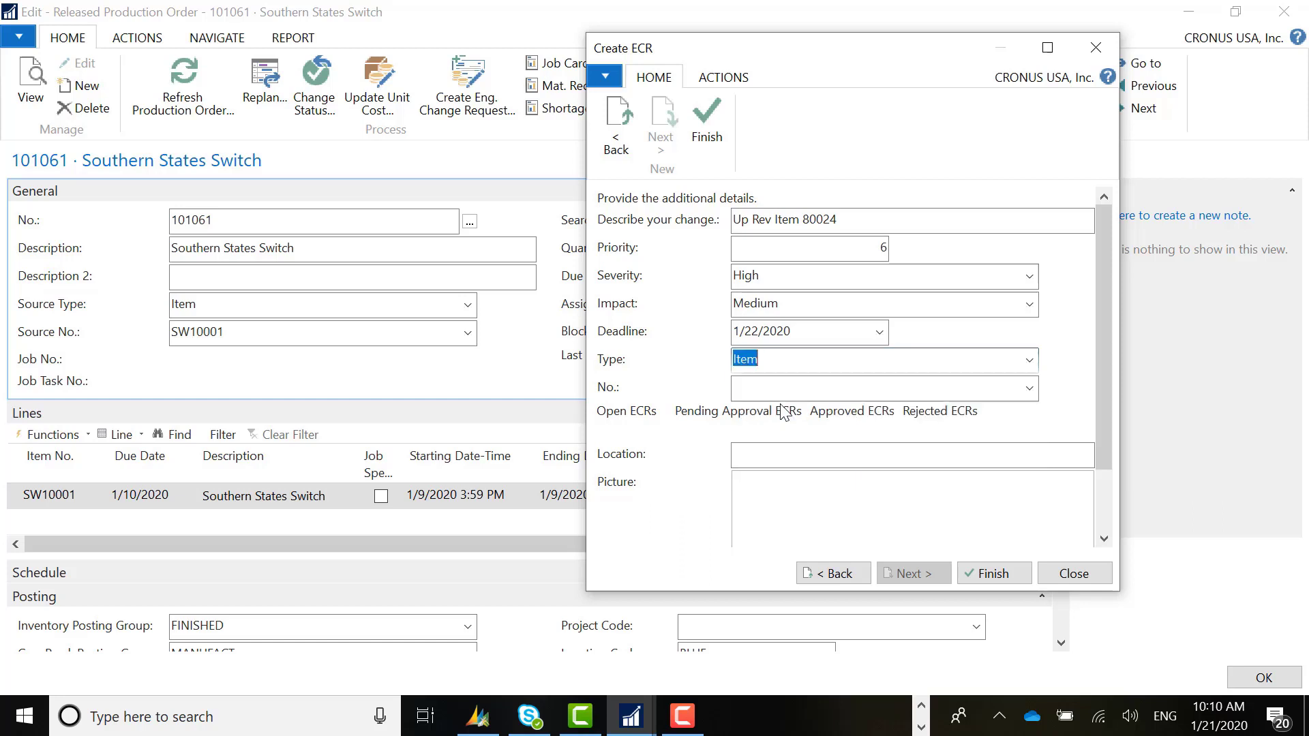
{"action": "key", "text": "Tab"}
{"action": "type", "text": "8"}
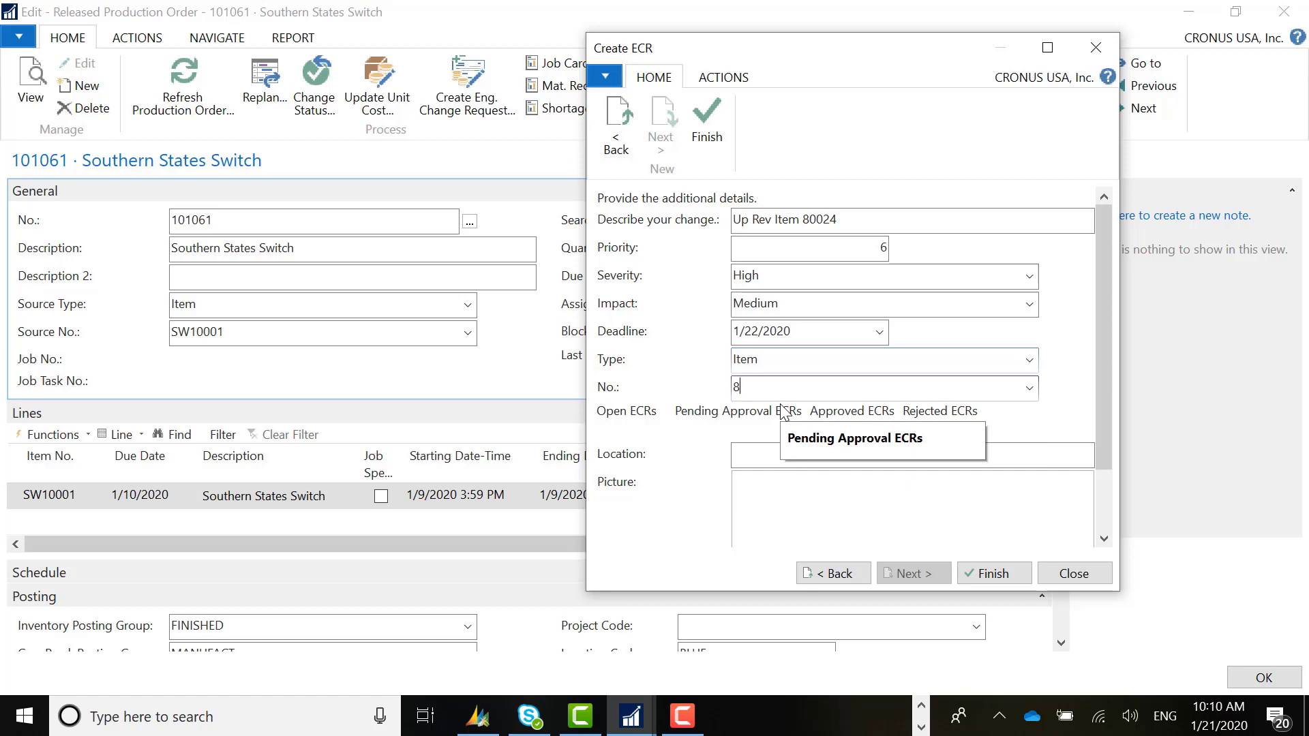
{"action": "type", "text": "0024"}
{"action": "key", "text": "Tab"}
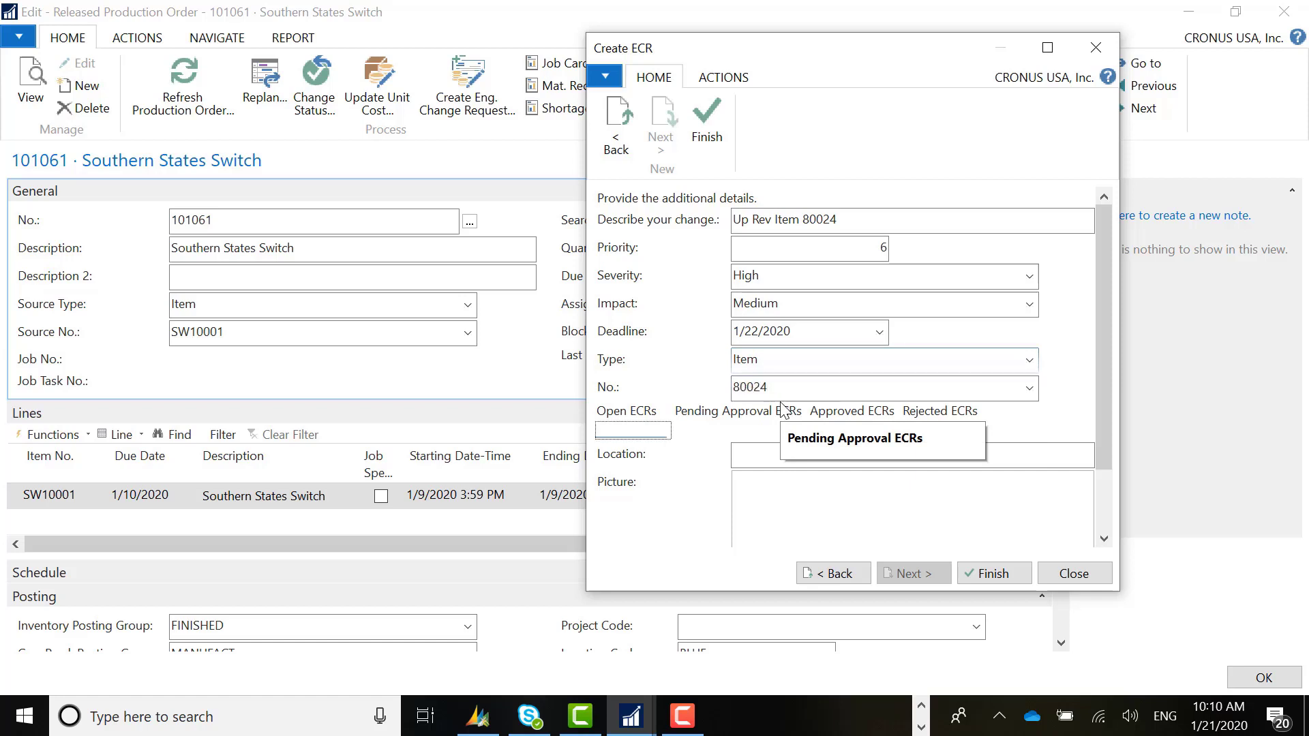
{"action": "key", "text": "Tab"}
{"action": "key", "text": "Tab"}
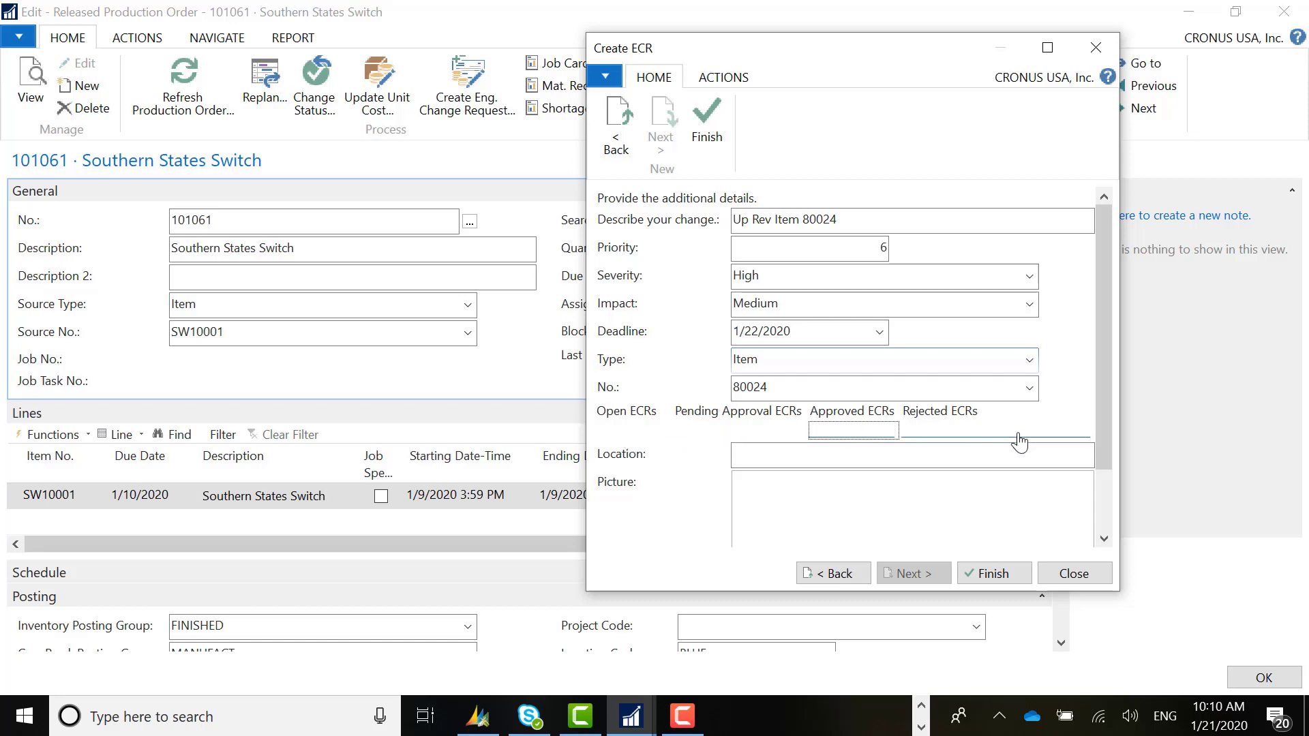
Step: Enter location BLUE and finish the change request wizard
{"action": "left_click", "coordinate": [844, 450]}
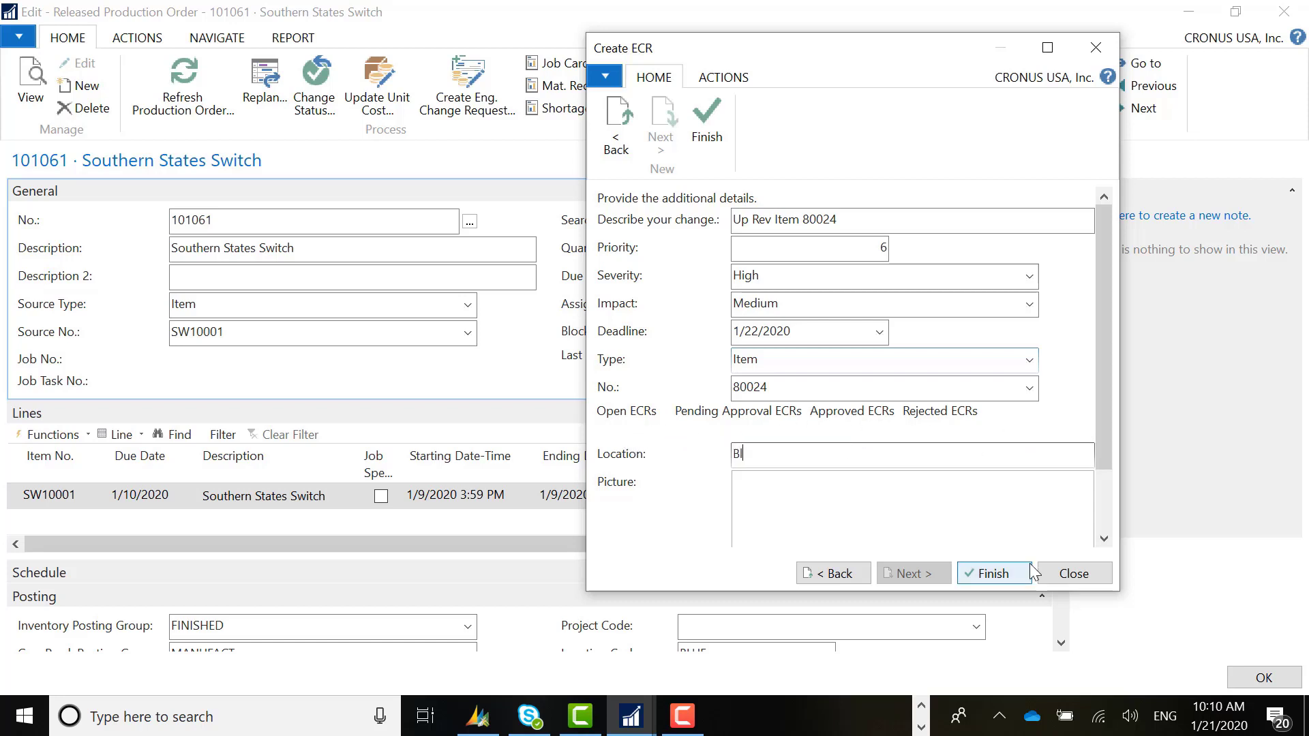
{"action": "type", "text": "BLUE"}
{"action": "key", "text": "Tab"}
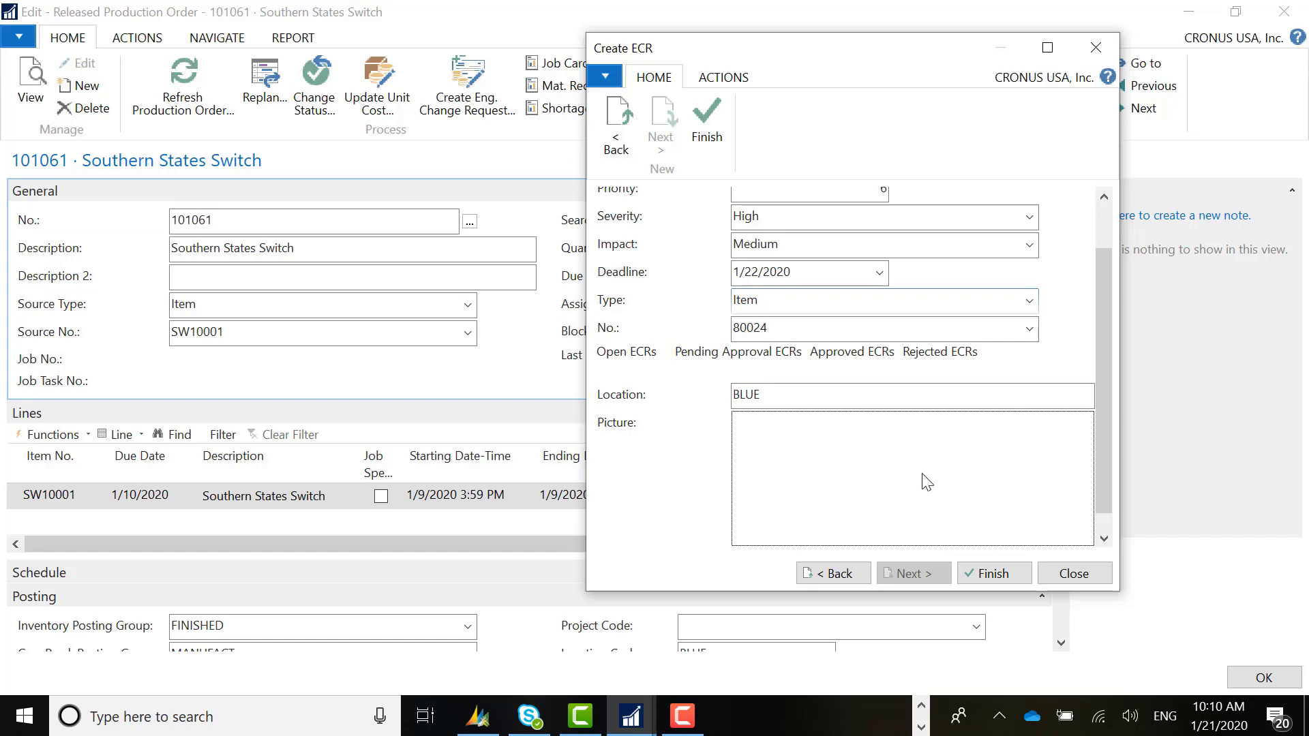
{"action": "left_click", "coordinate": [993, 573]}
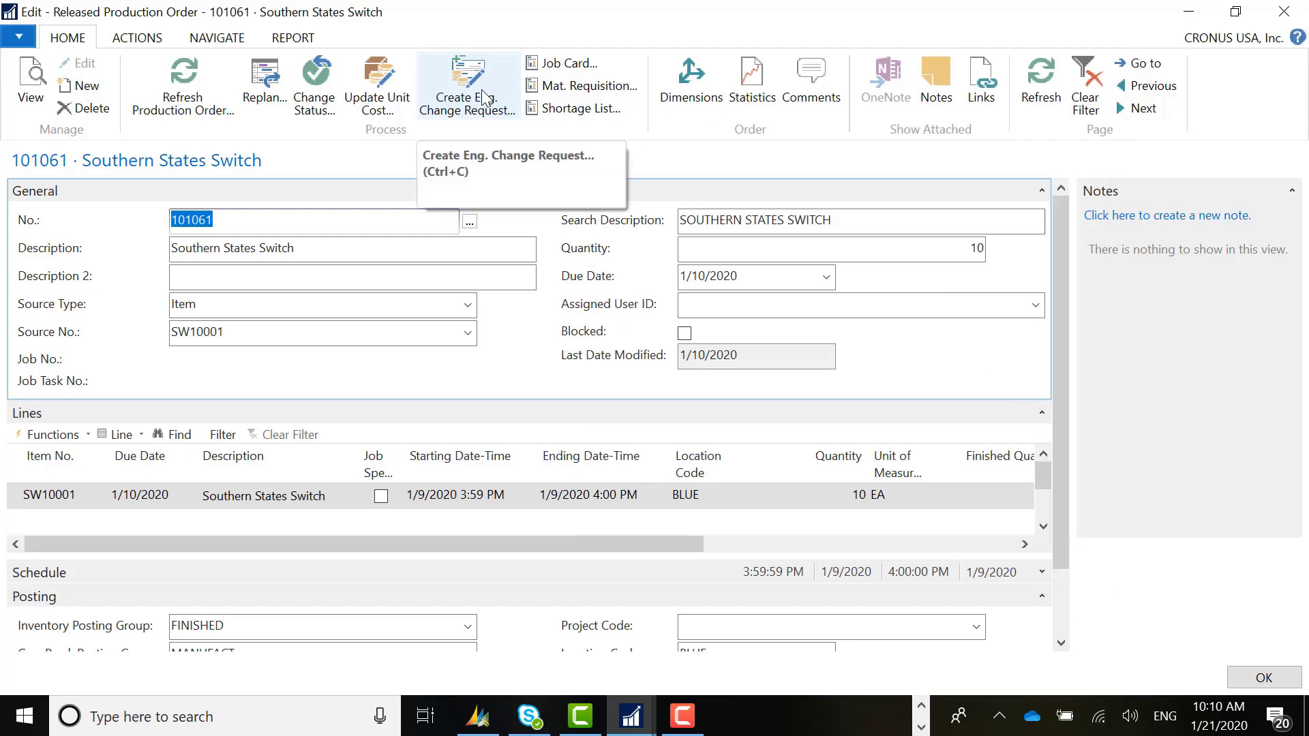
Step: Close the production order card and list and go back to the Product Engineering home page
{"action": "left_click", "coordinate": [1282, 12]}
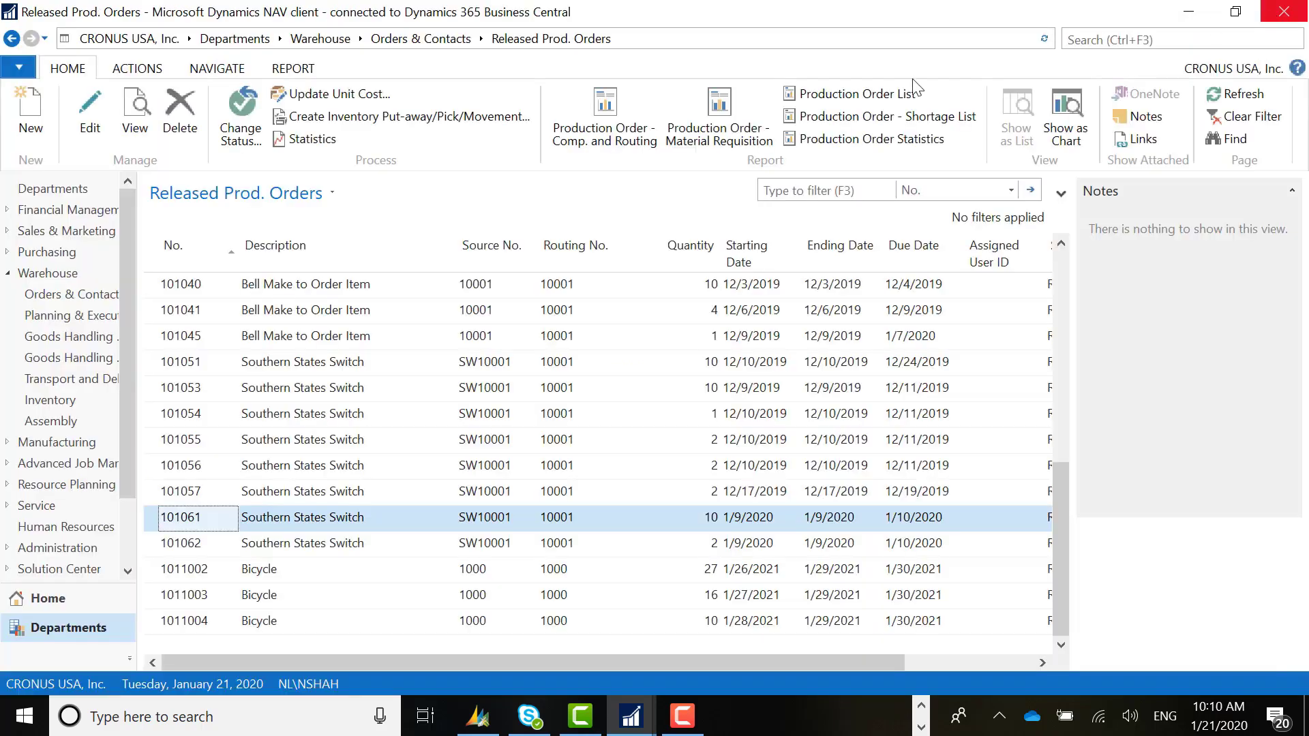
{"action": "left_click", "coordinate": [71, 589]}
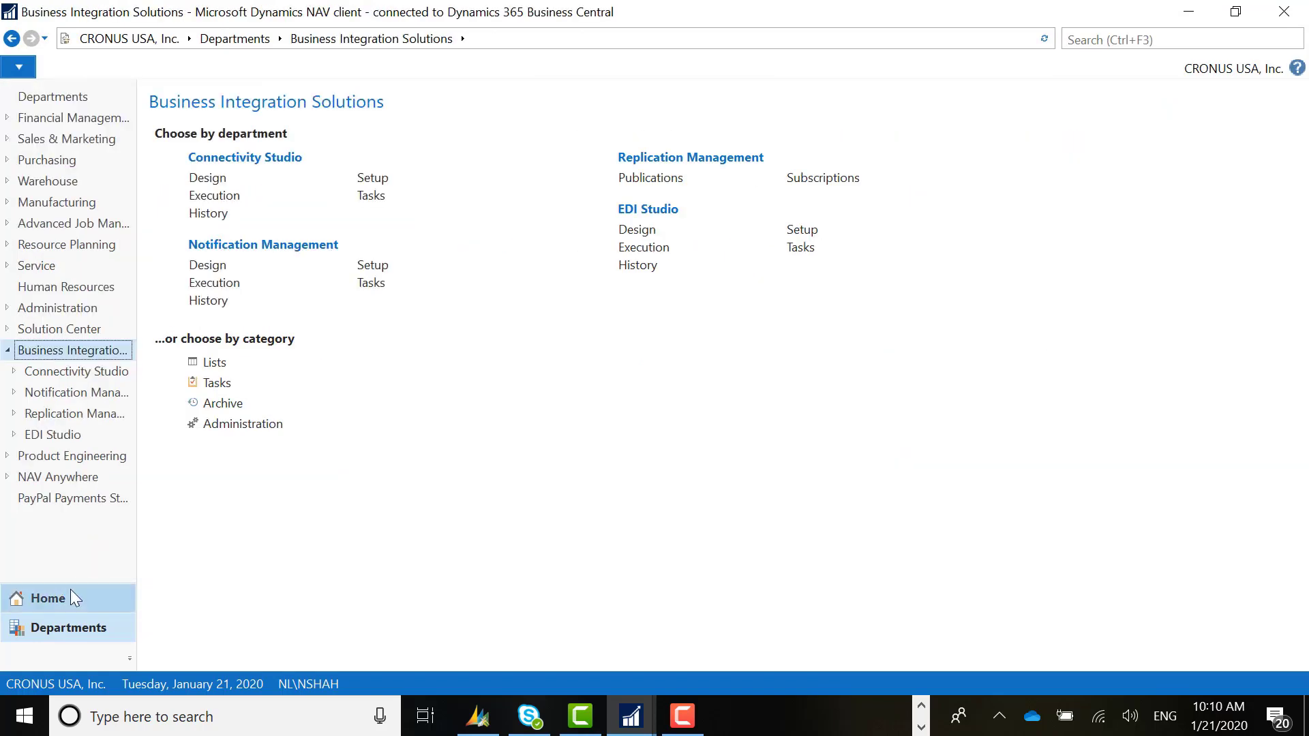
{"action": "left_click", "coordinate": [56, 603]}
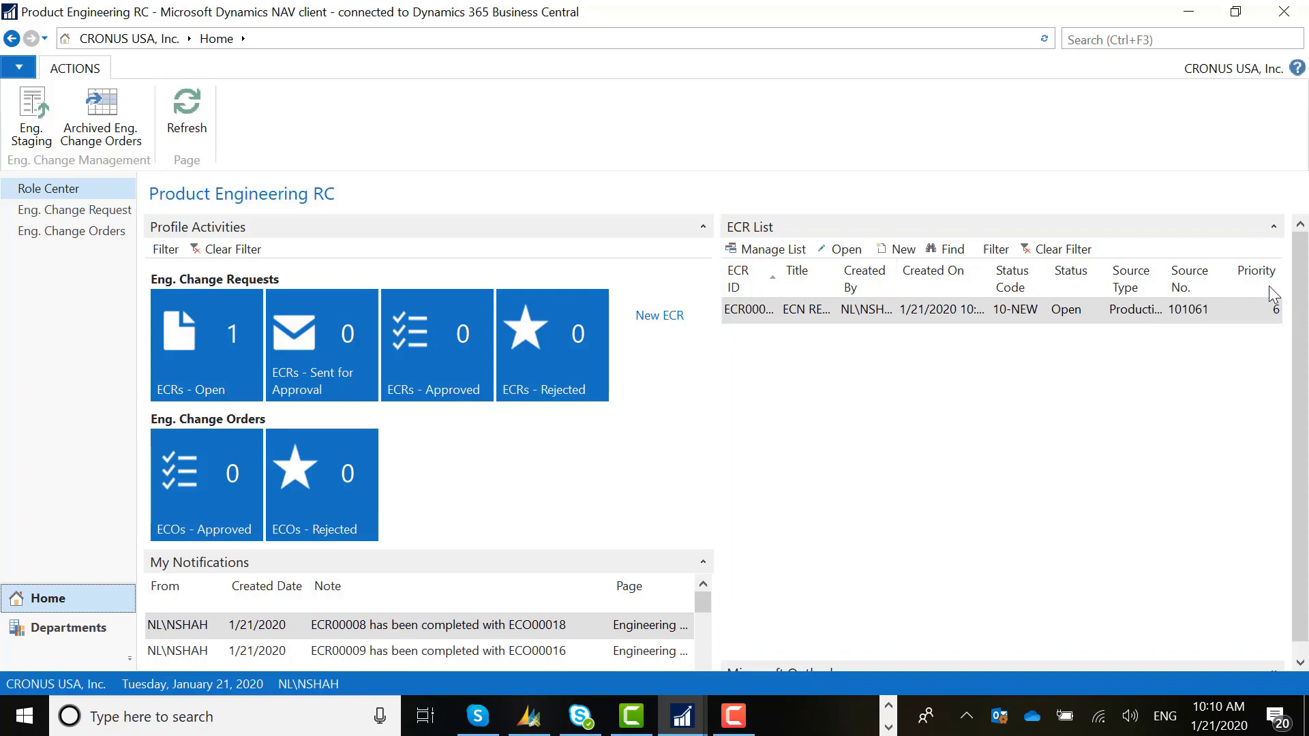
Step: Open ECR00011 from the open ECRs list and advance its status to 15-EDIT
{"action": "left_click", "coordinate": [234, 361]}
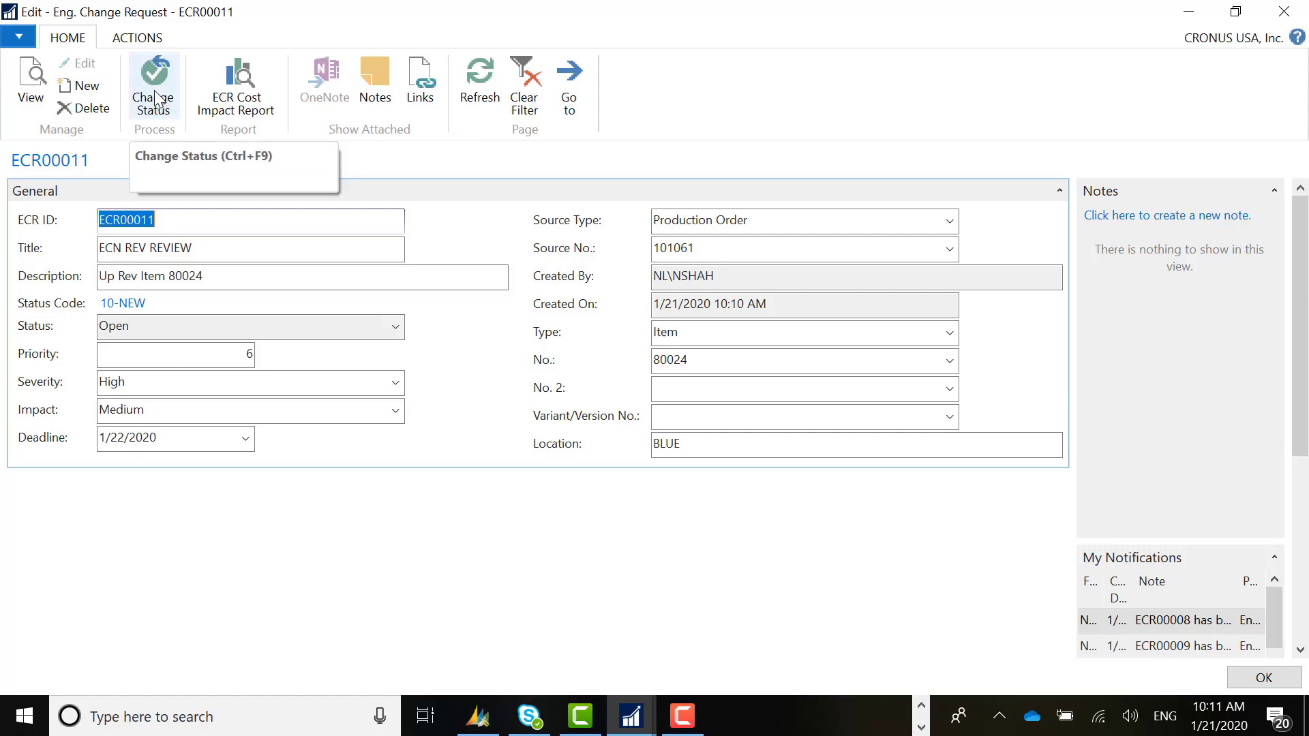
{"action": "left_click", "coordinate": [156, 98]}
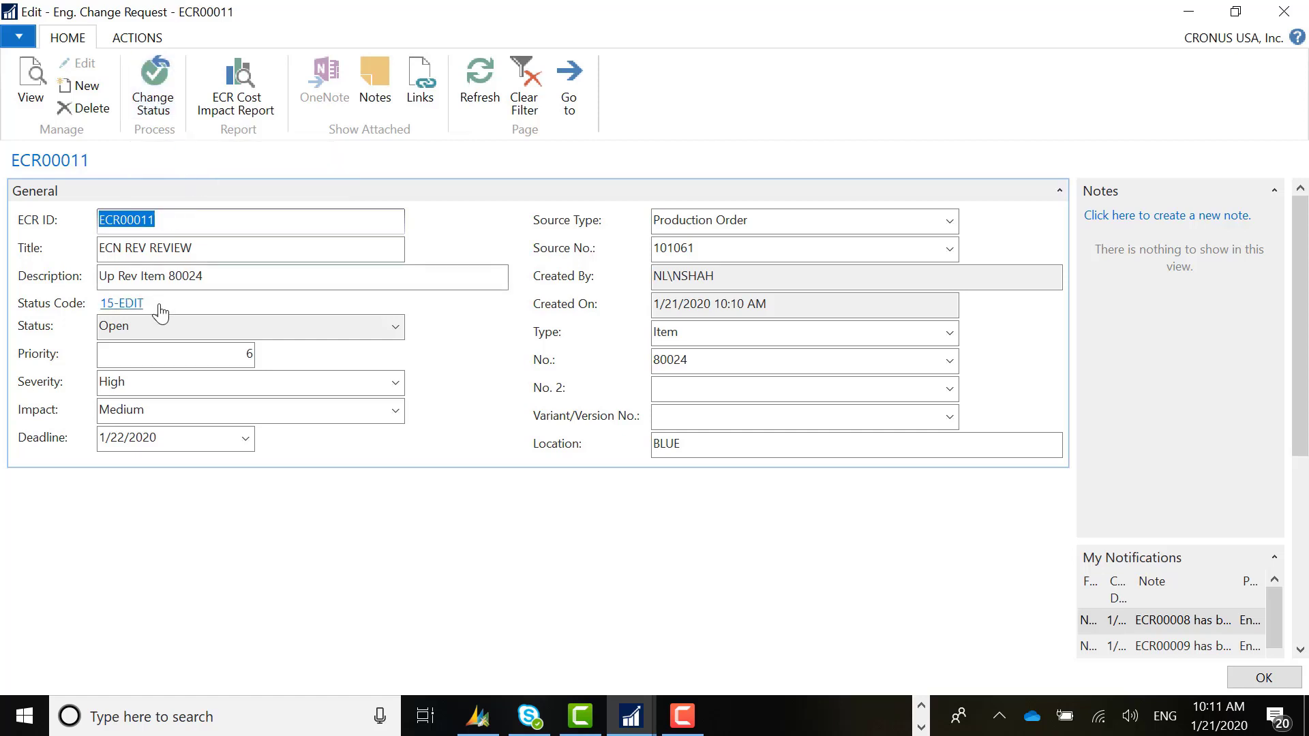
{"action": "left_click", "coordinate": [153, 104]}
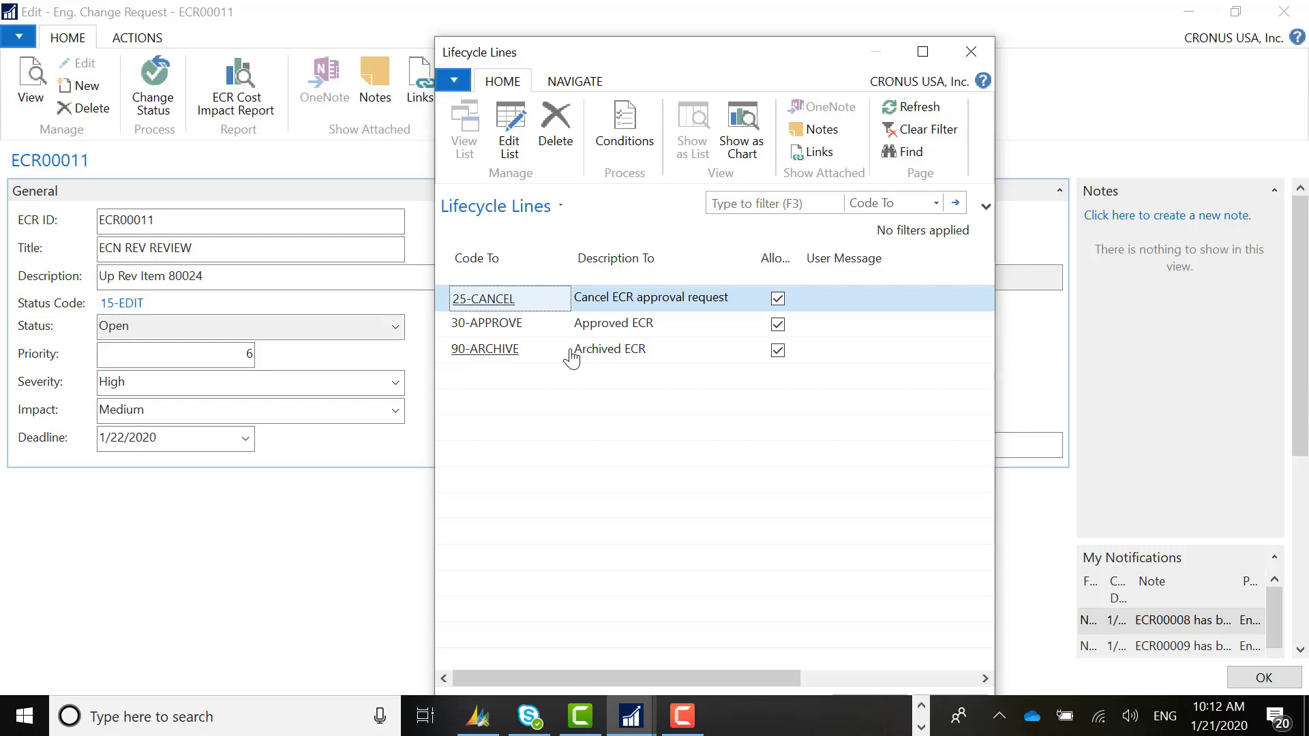
Step: Move ECR00011 to status 30-APPROVE, then refresh the role center's ECR counts
{"action": "left_click", "coordinate": [658, 332]}
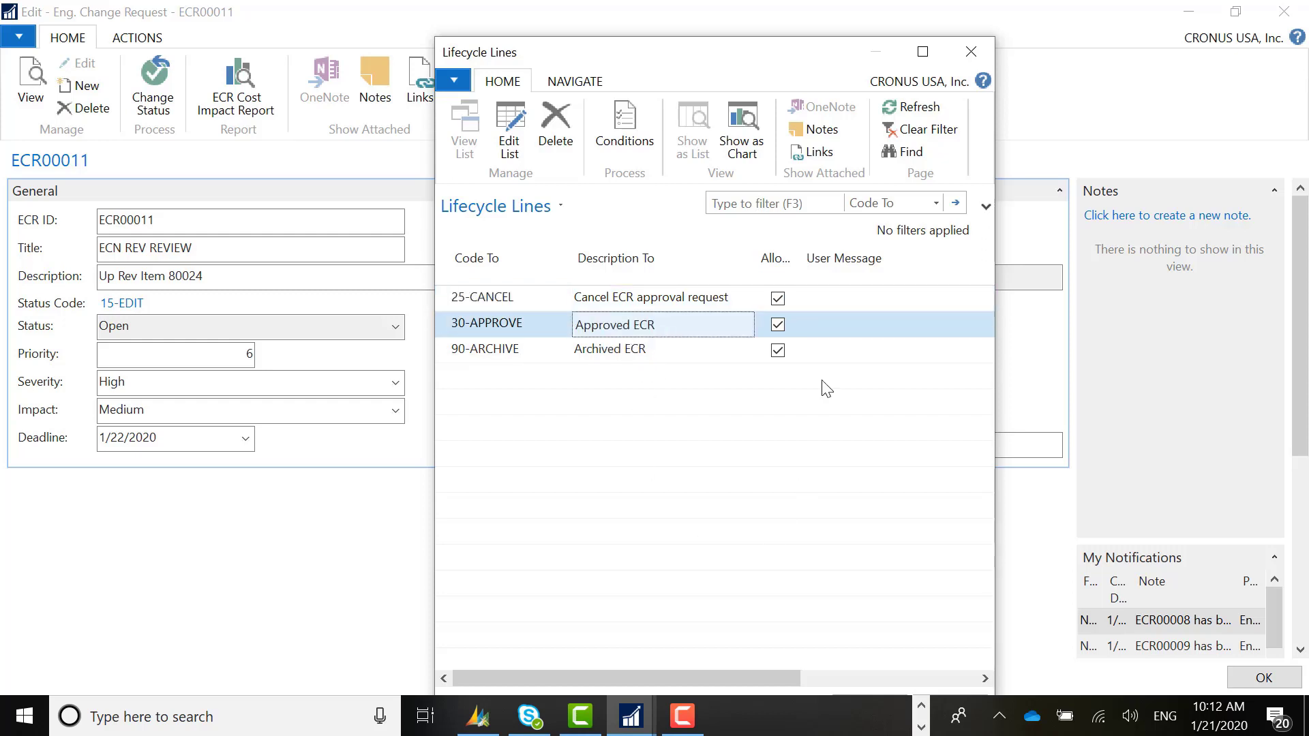
{"action": "left_click_drag", "start_coordinate": [754, 53], "coordinate": [720, 23]}
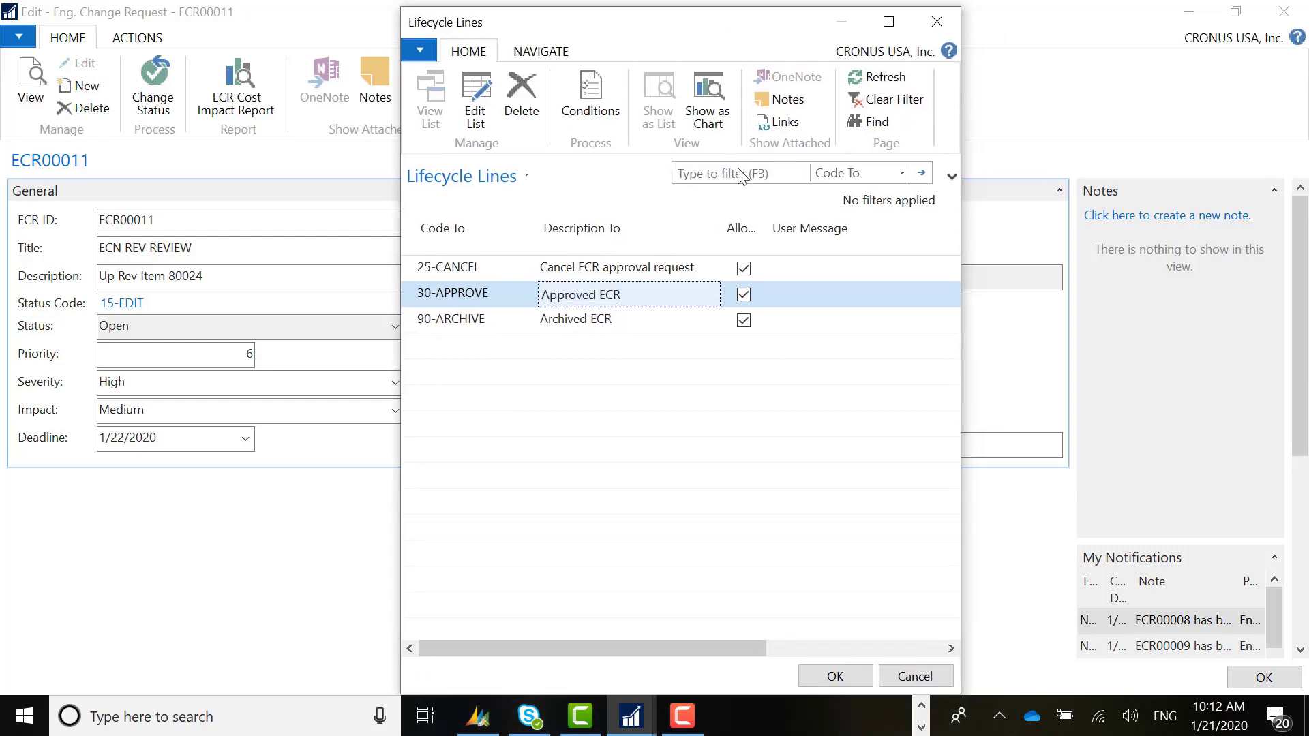
{"action": "left_click", "coordinate": [835, 677]}
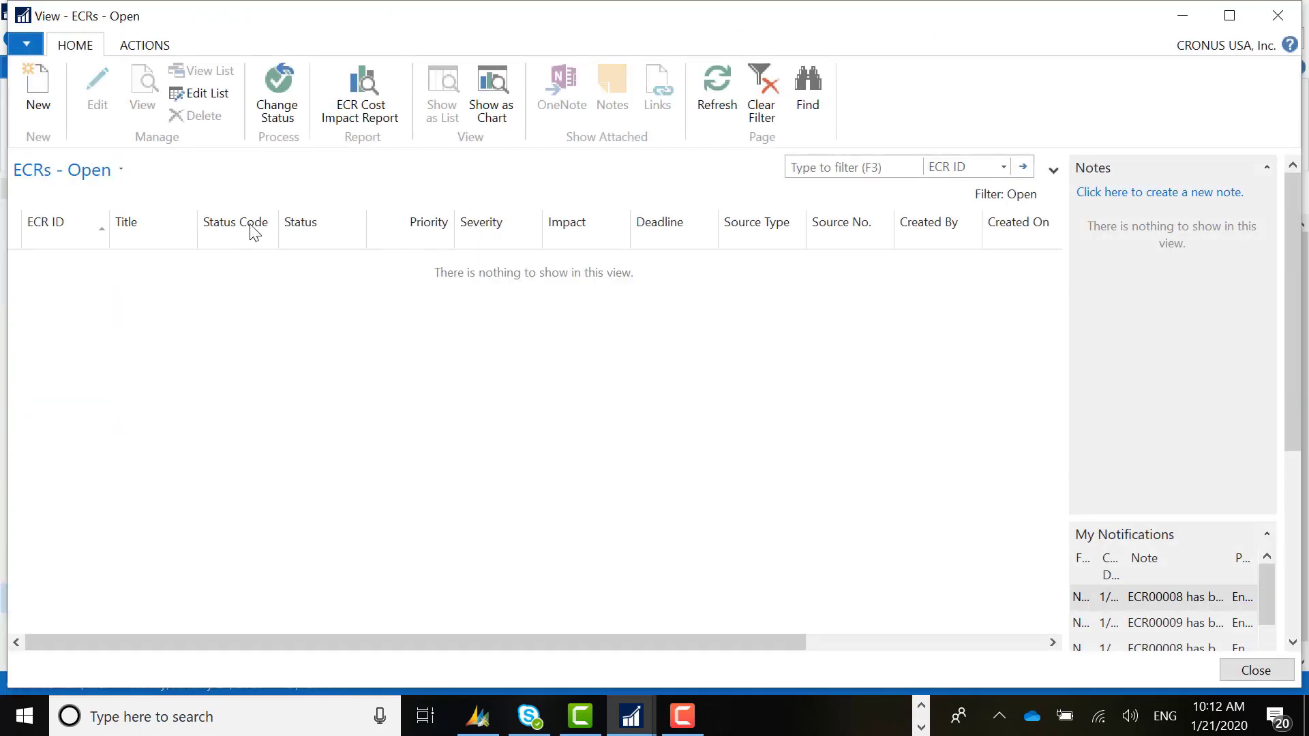
{"action": "key", "text": "Escape"}
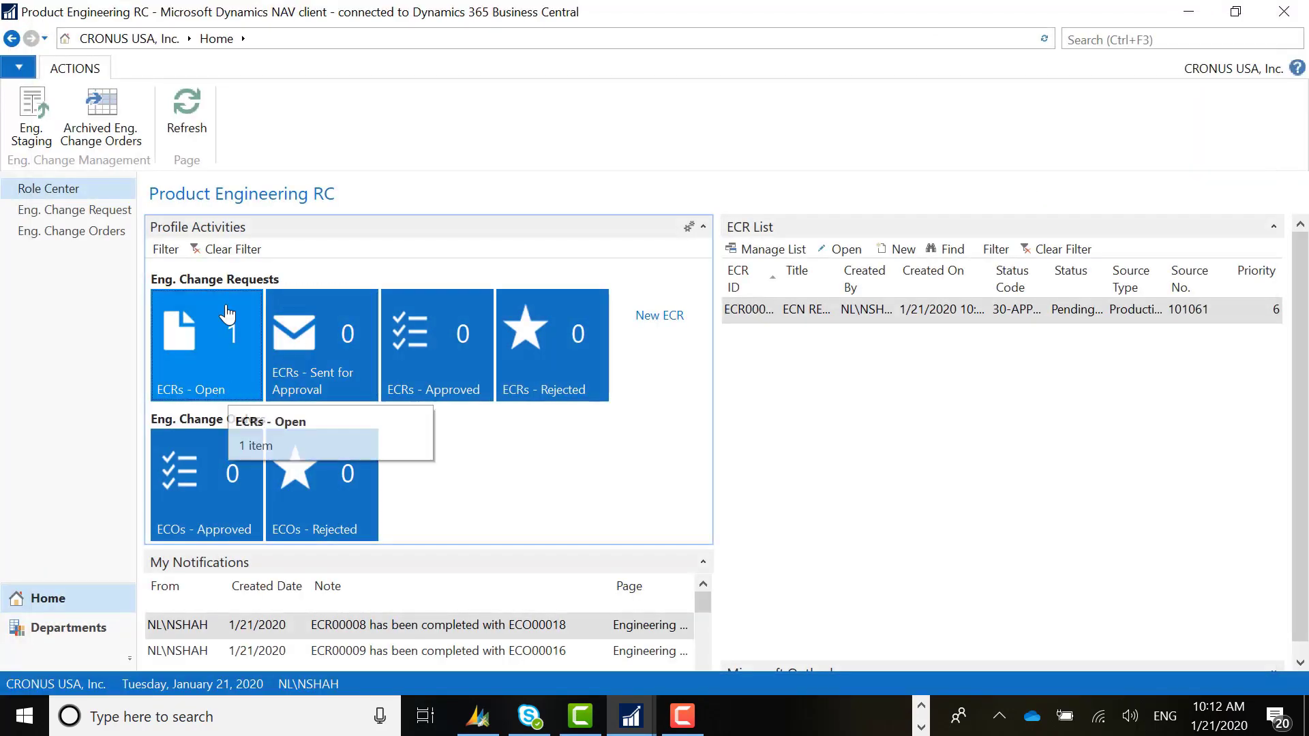
{"action": "left_click", "coordinate": [192, 104]}
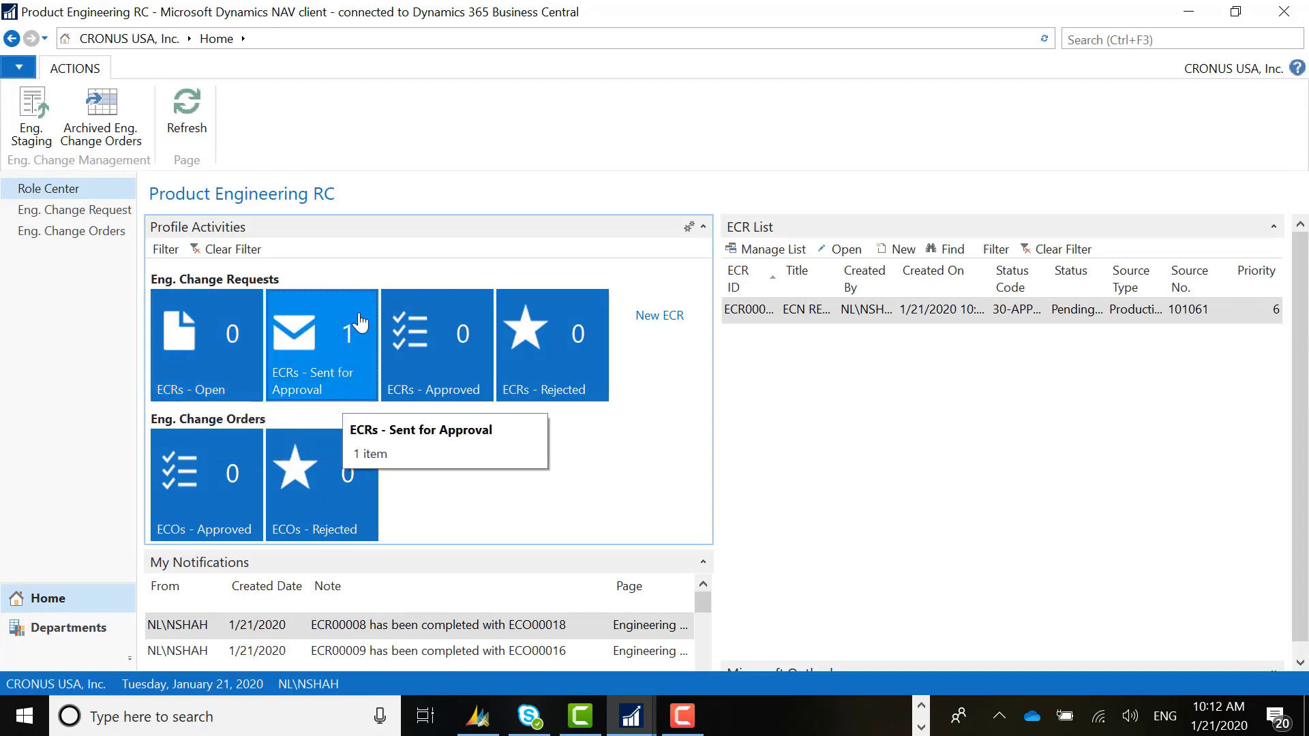
Step: Open ECR00011 from the ECRs - Sent for Approval list
{"action": "left_click", "coordinate": [341, 354]}
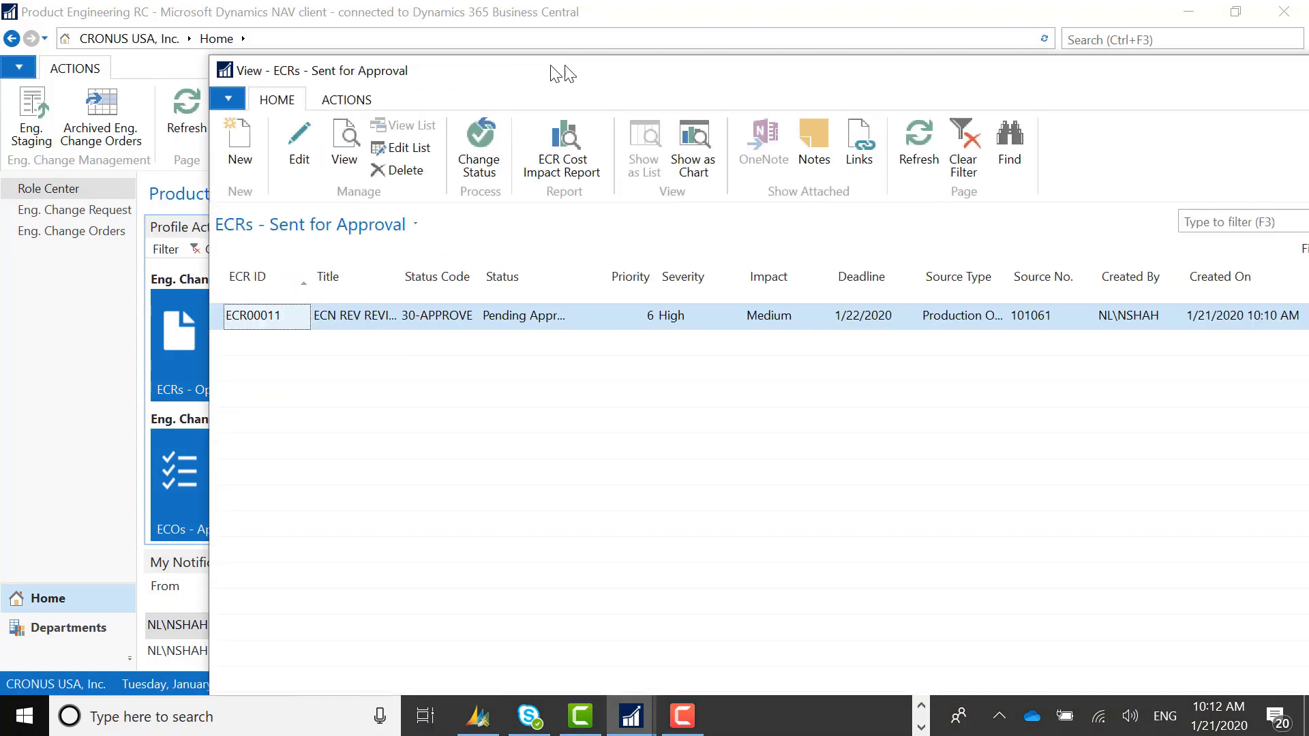
{"action": "double_click", "coordinate": [556, 72]}
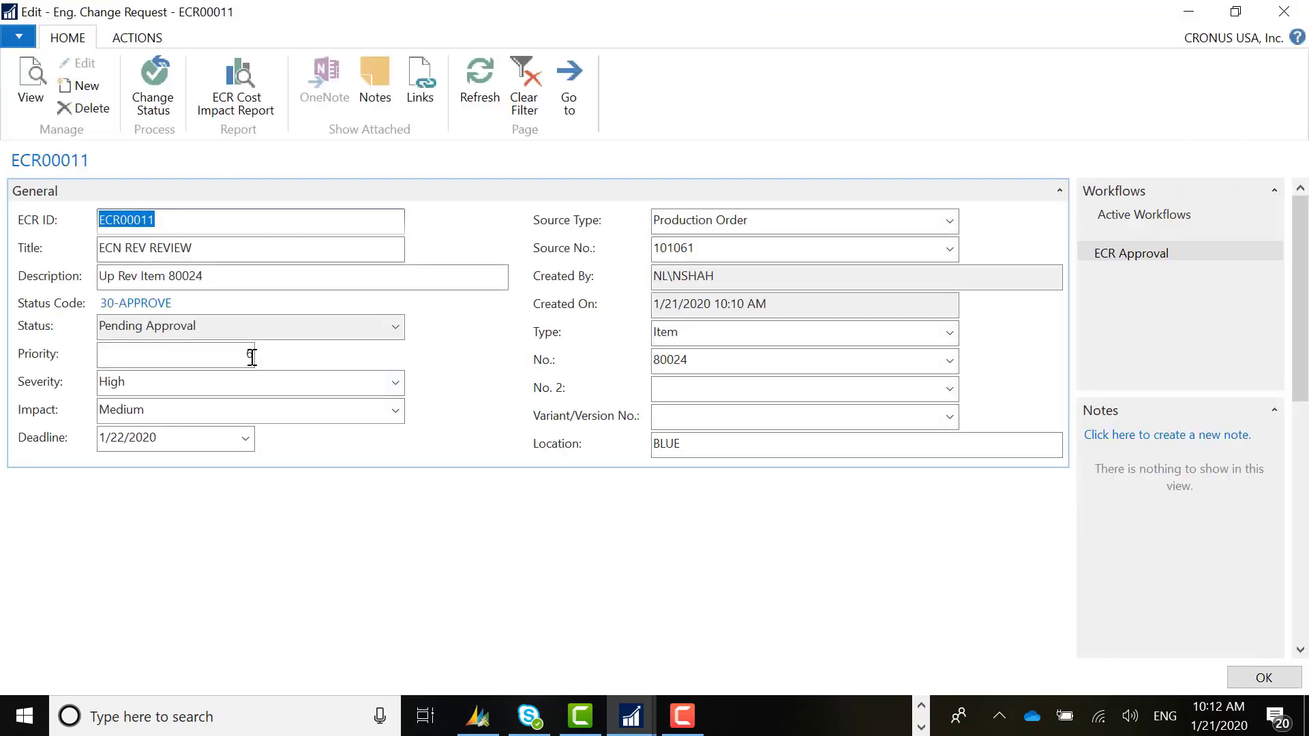
Step: Delegate ECR00011's open approval entry, then approve the change request
{"action": "left_click", "coordinate": [137, 37]}
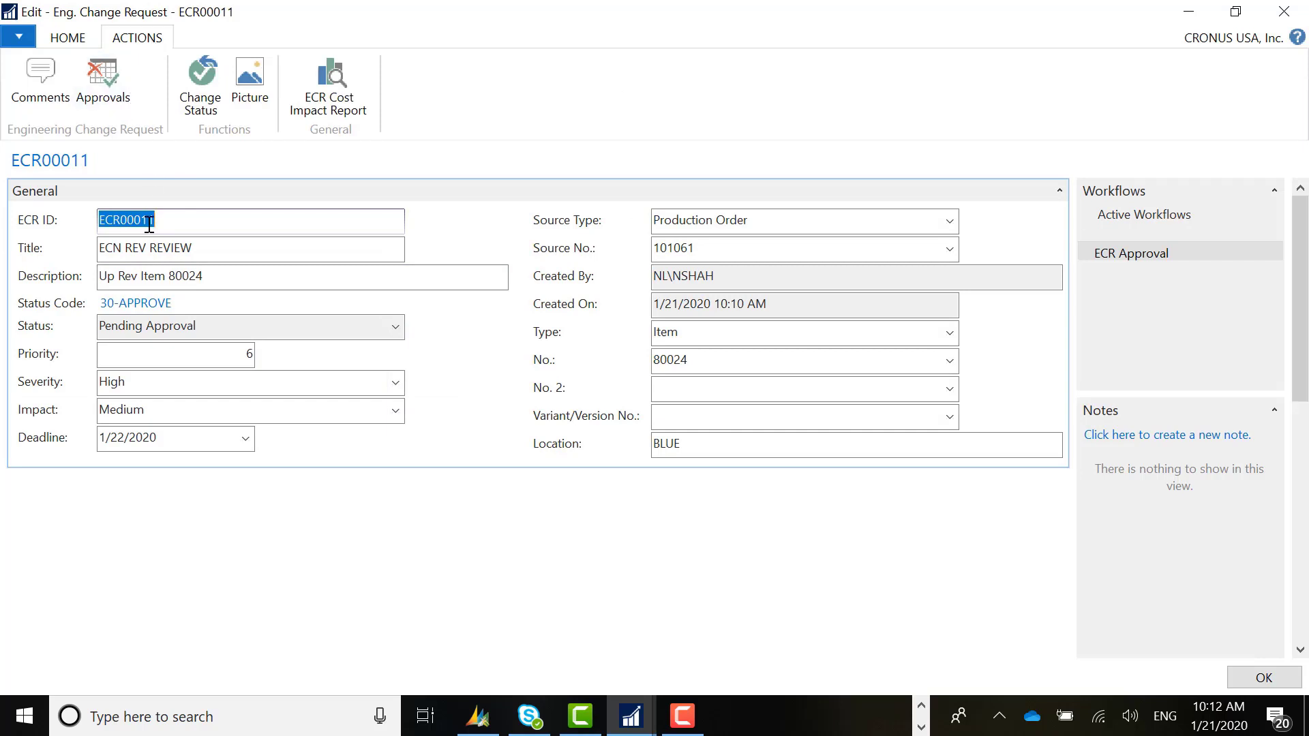
{"action": "left_click", "coordinate": [103, 85]}
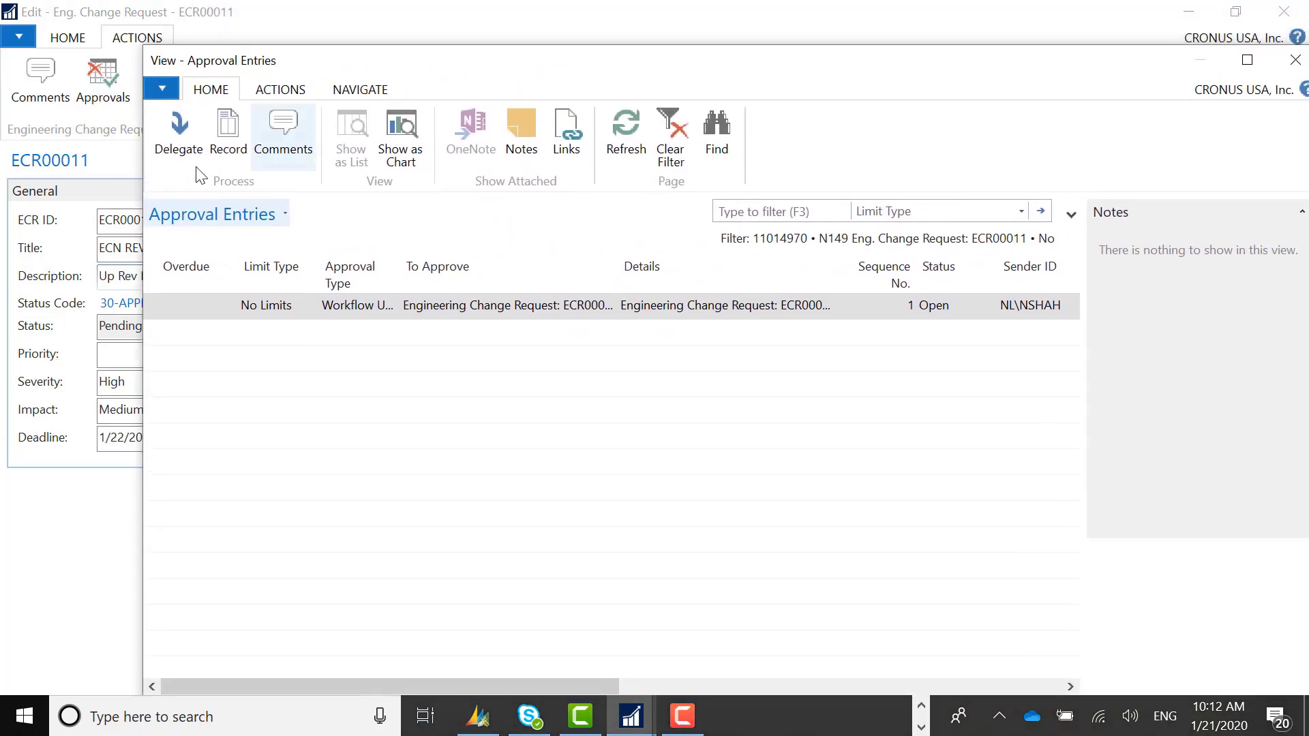
{"action": "left_click", "coordinate": [177, 141]}
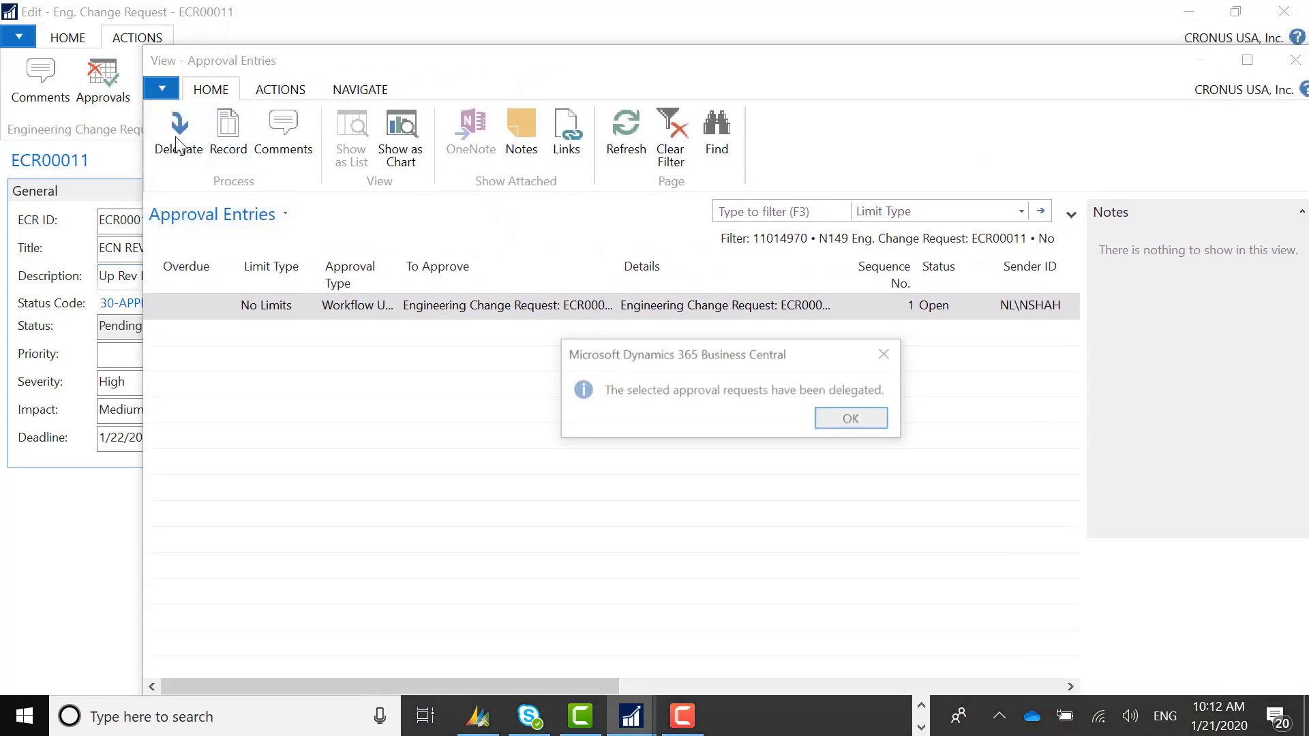
{"action": "left_click", "coordinate": [836, 424]}
{"action": "key", "text": "Escape"}
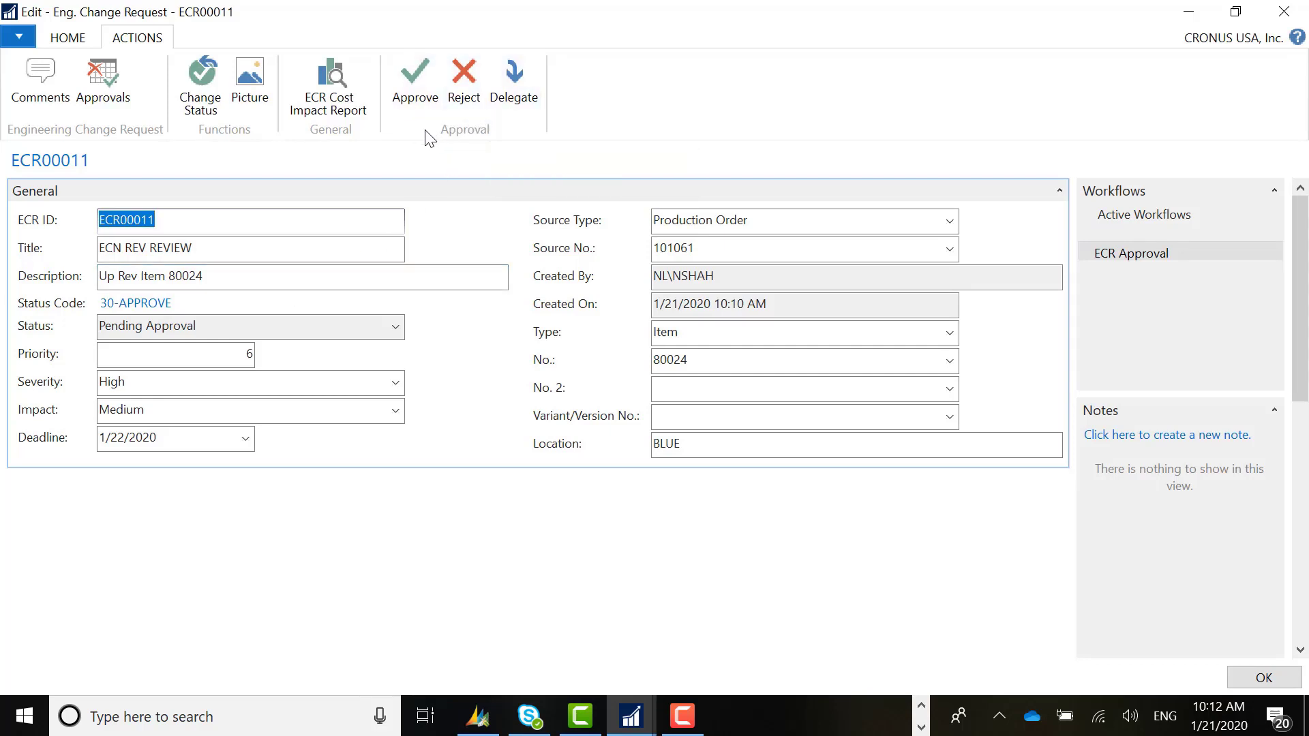
{"action": "left_click", "coordinate": [427, 84]}
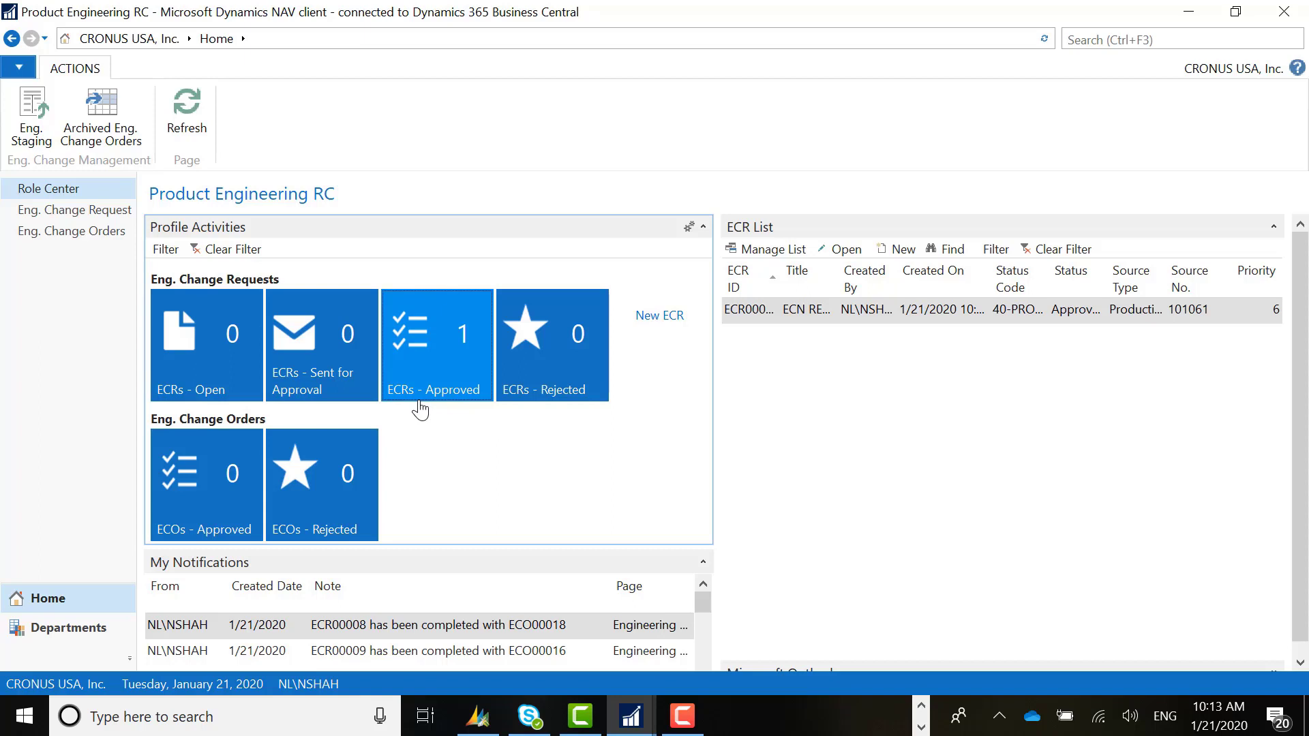
Step: View the approved ECRs list showing ECR00011 at 40-PROCESS, then reopen it
{"action": "left_click", "coordinate": [437, 371]}
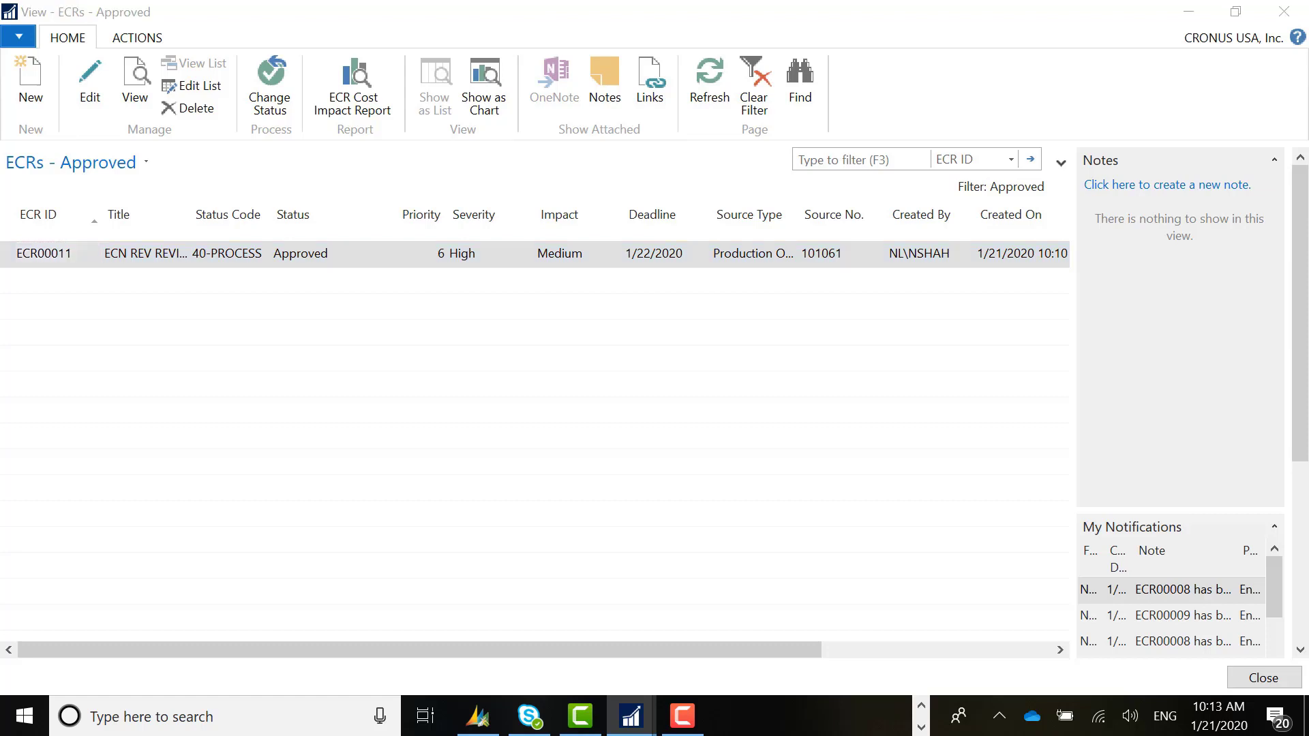
{"action": "left_click", "coordinate": [958, 348]}
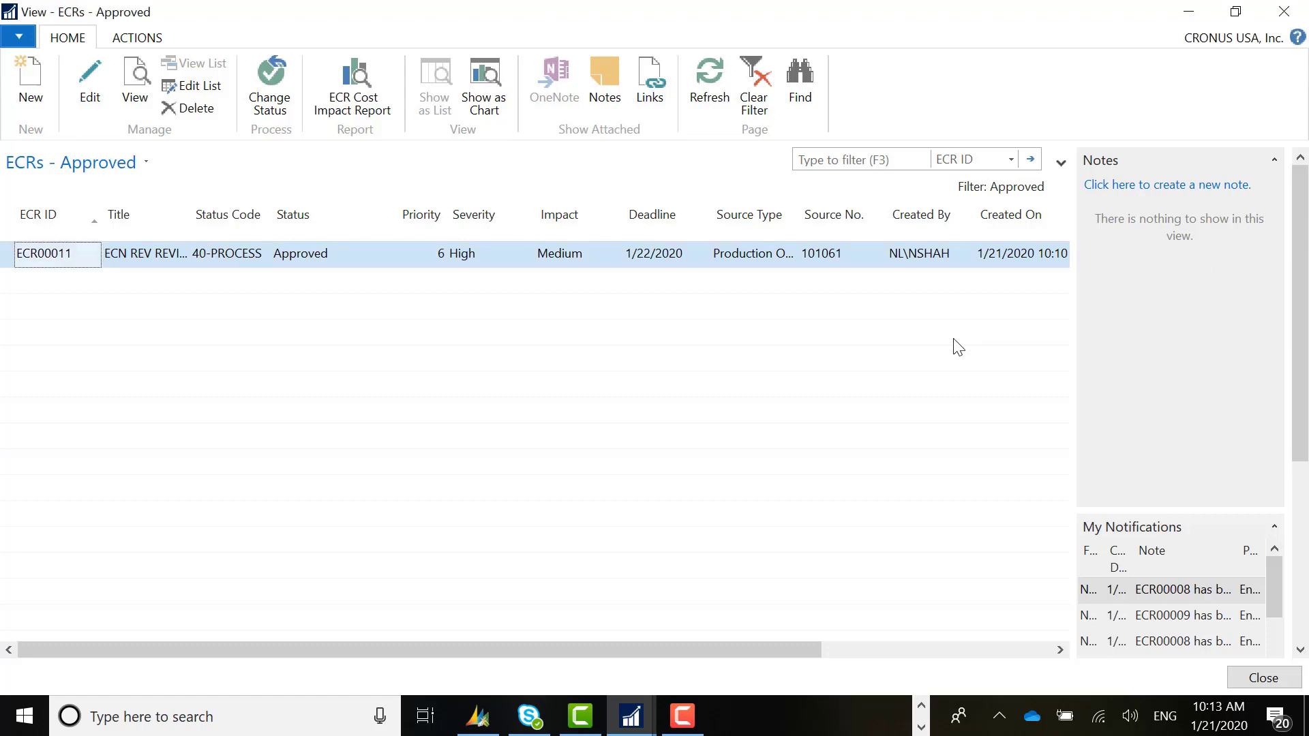
{"action": "left_click", "coordinate": [1282, 14]}
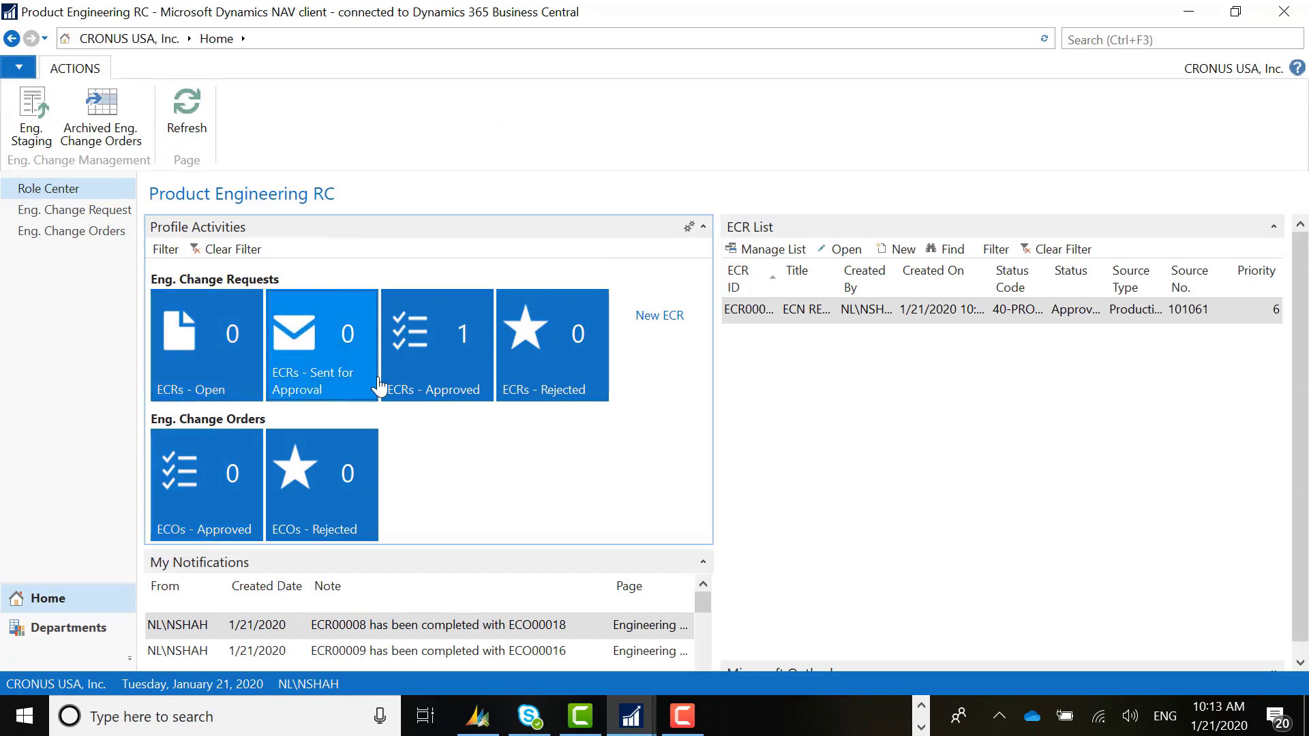
{"action": "left_click", "coordinate": [416, 365]}
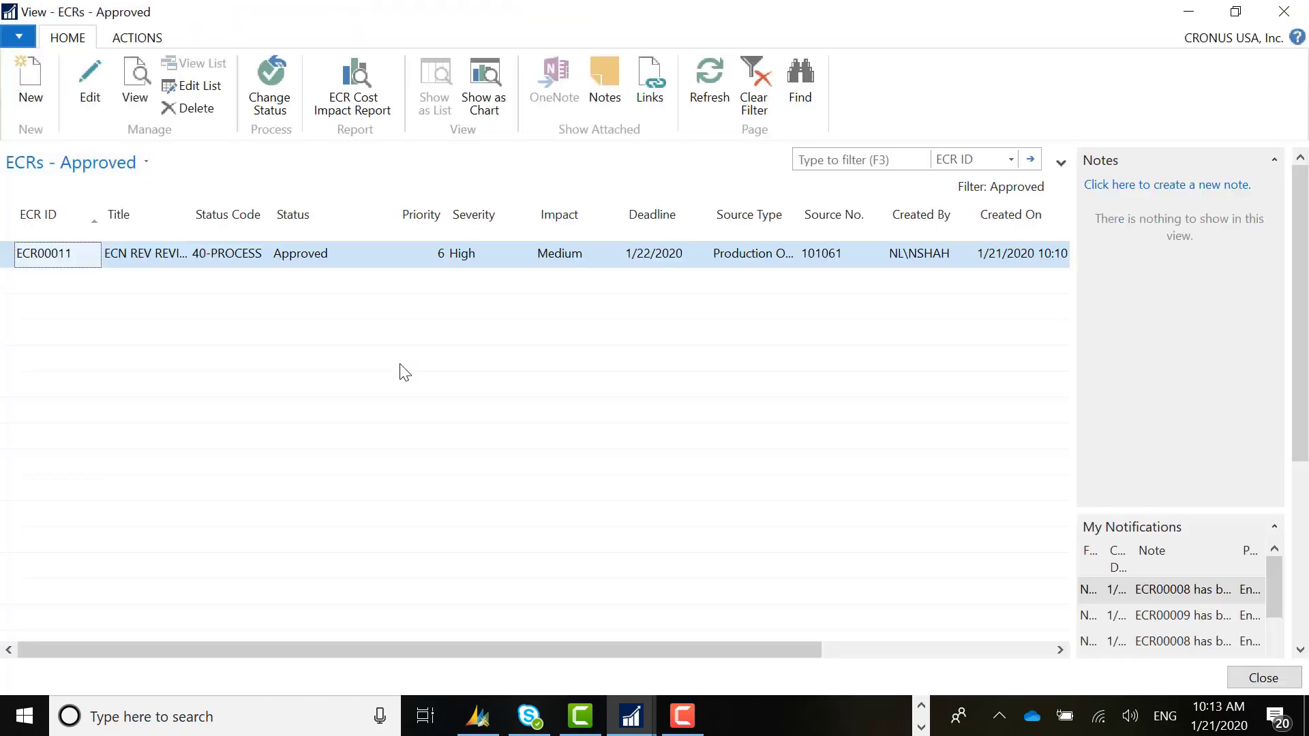
Step: Preview the ECR00011 impact report (cost 18.1 for item 80024), then close it and the approved ECRs list
{"action": "left_click", "coordinate": [364, 109]}
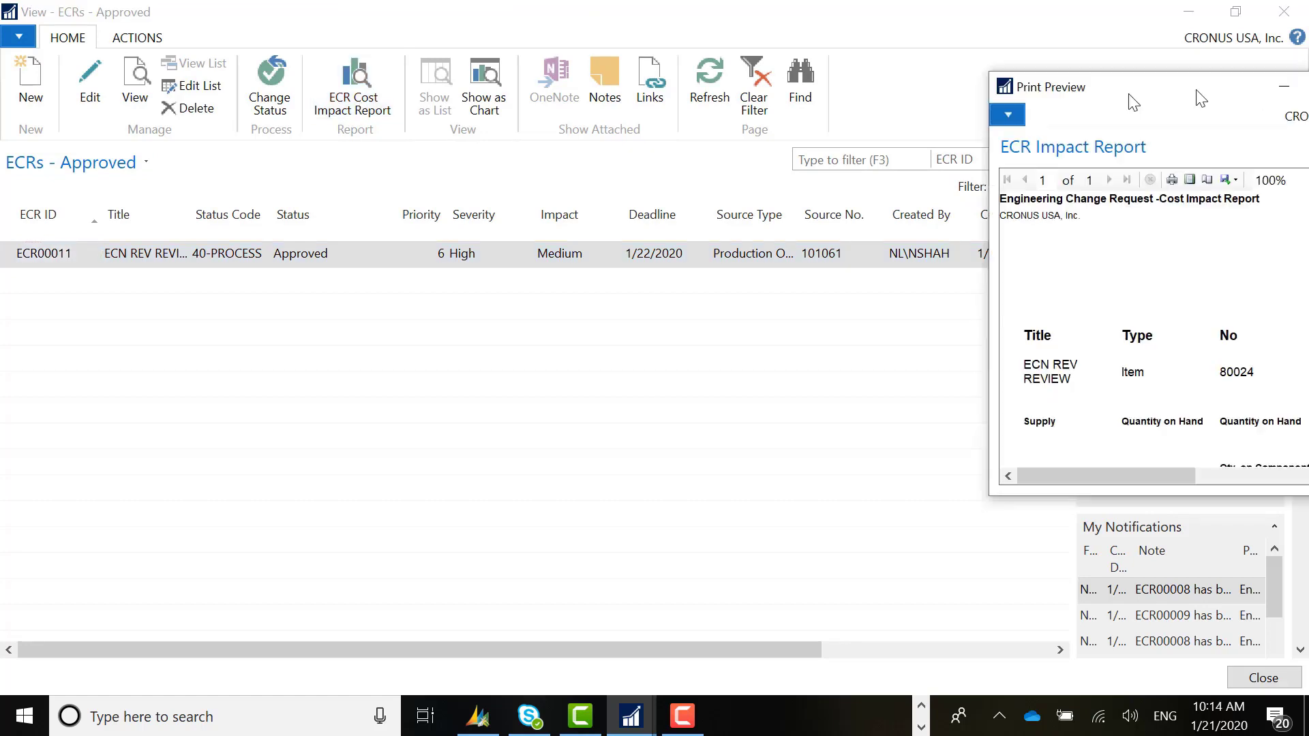
{"action": "left_click_drag", "start_coordinate": [1195, 96], "coordinate": [823, 109]}
{"action": "left_click", "coordinate": [972, 104]}
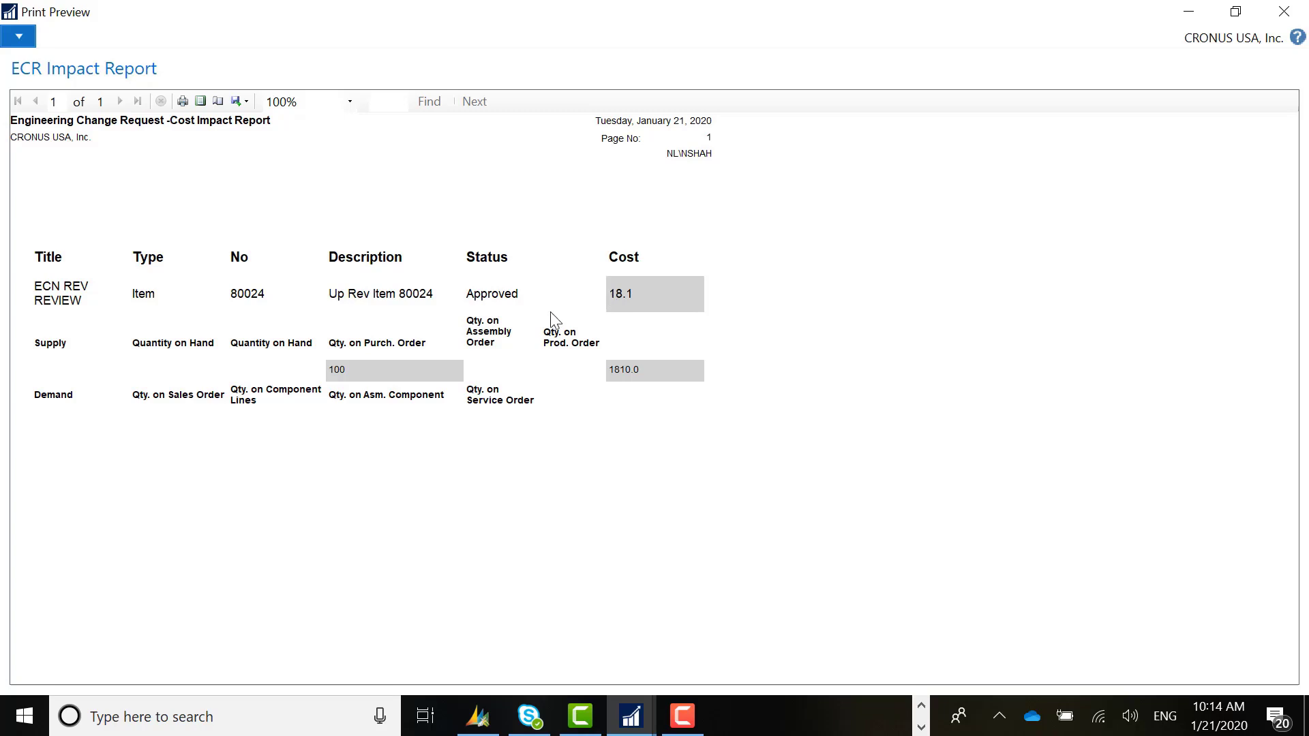
{"action": "left_click", "coordinate": [1282, 19]}
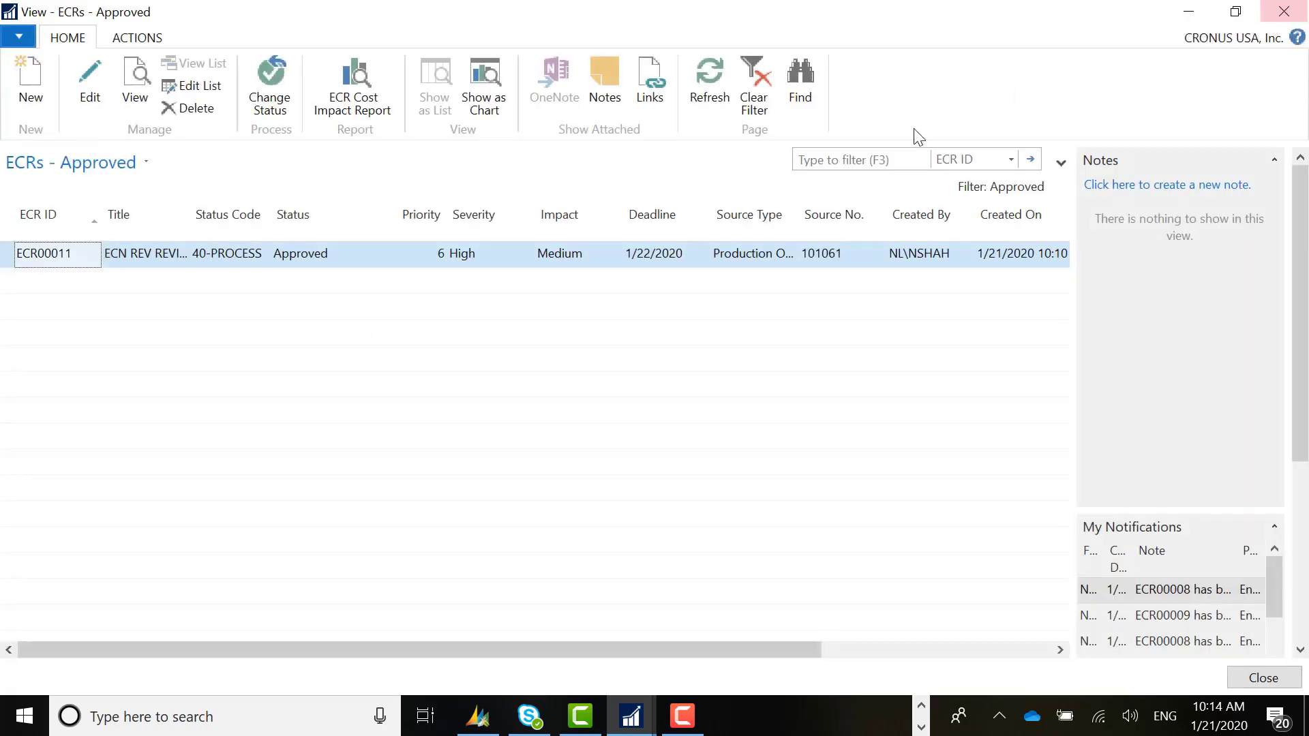
{"action": "key", "text": "Escape"}
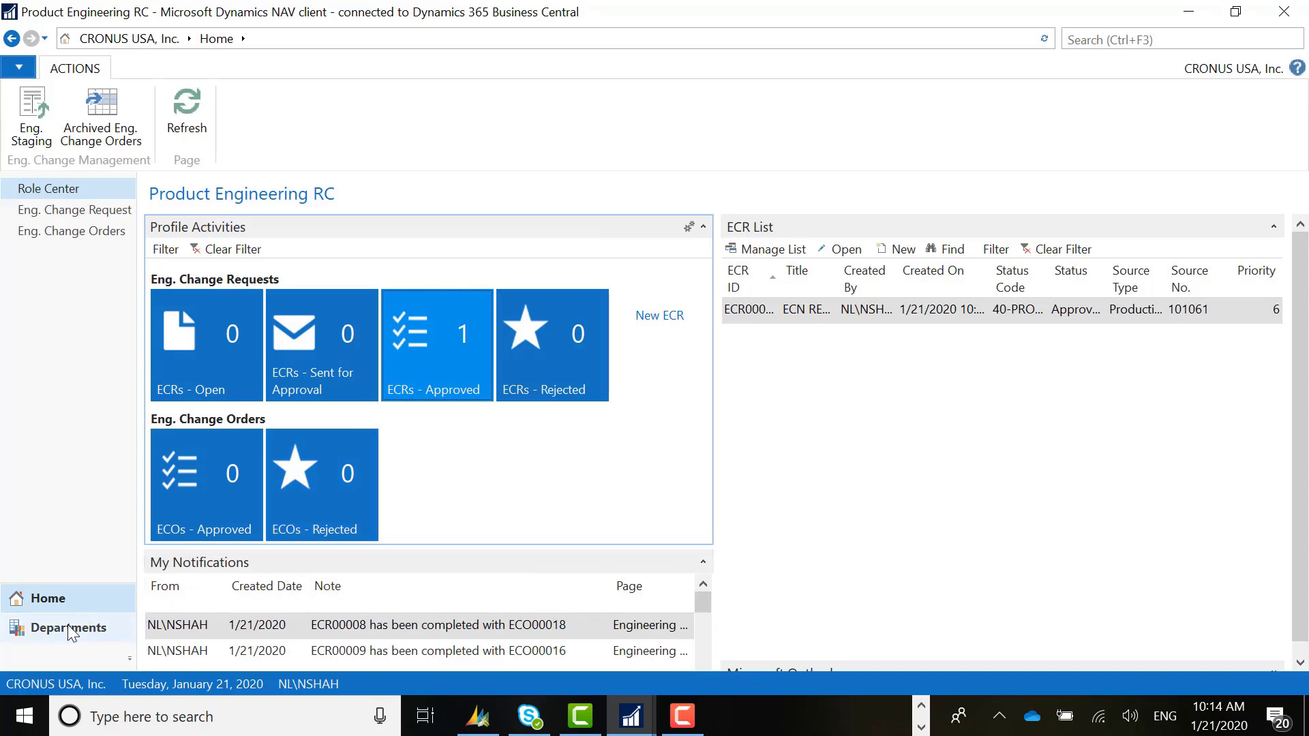
Step: Open ECO00020 for editing and check that item 80024's line shows revision code J
{"action": "left_click", "coordinate": [89, 235]}
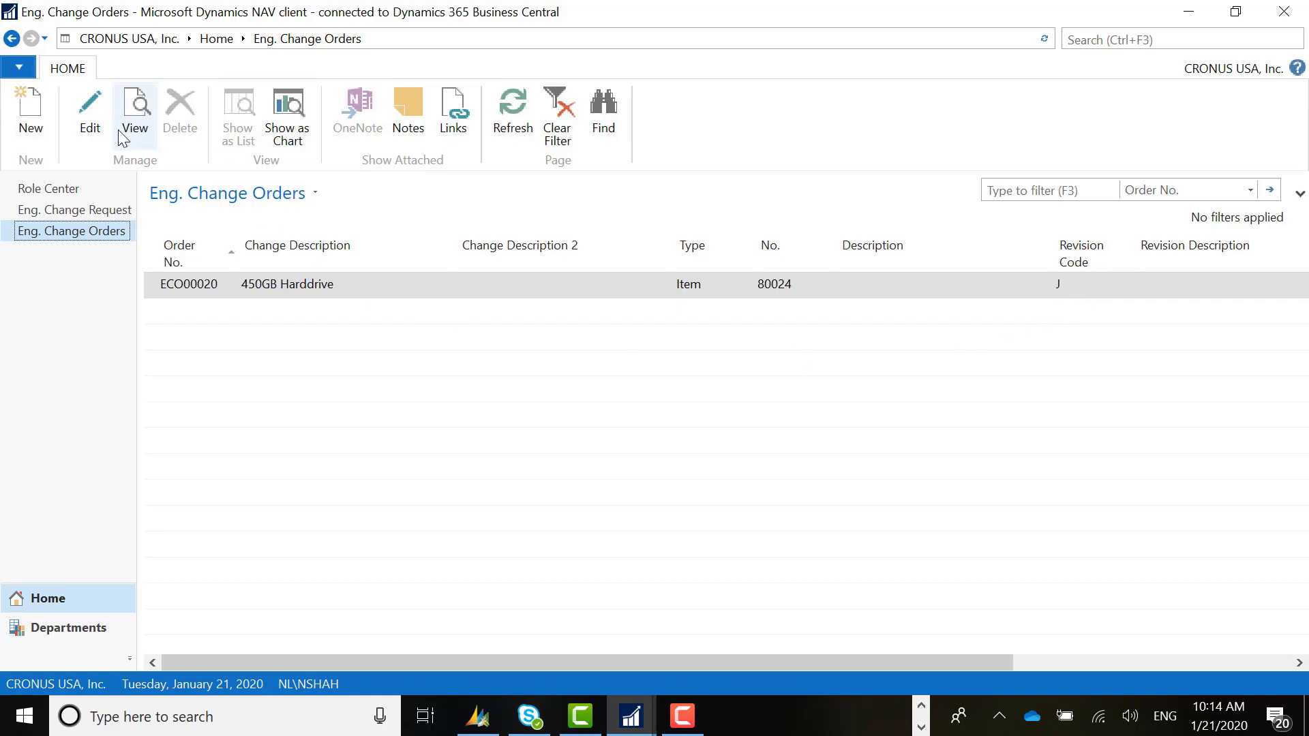
{"action": "left_click", "coordinate": [89, 126]}
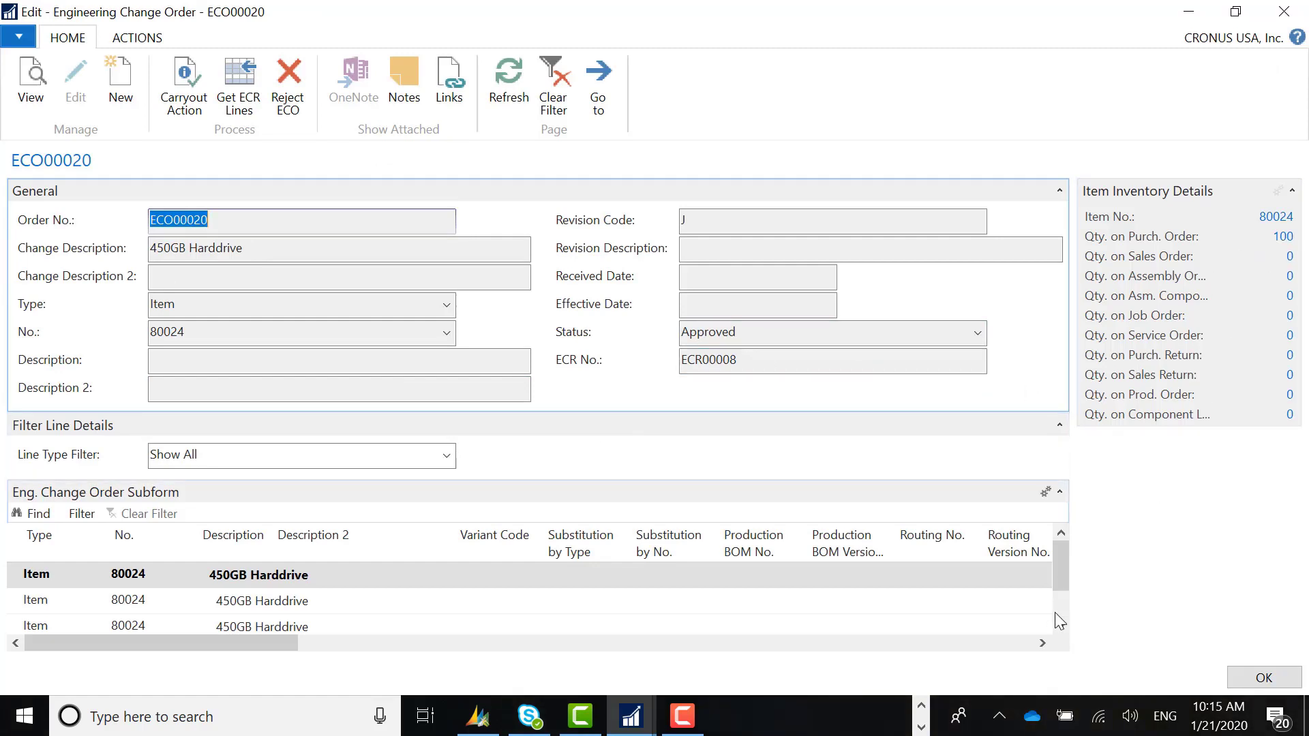
{"action": "left_click", "coordinate": [1064, 591]}
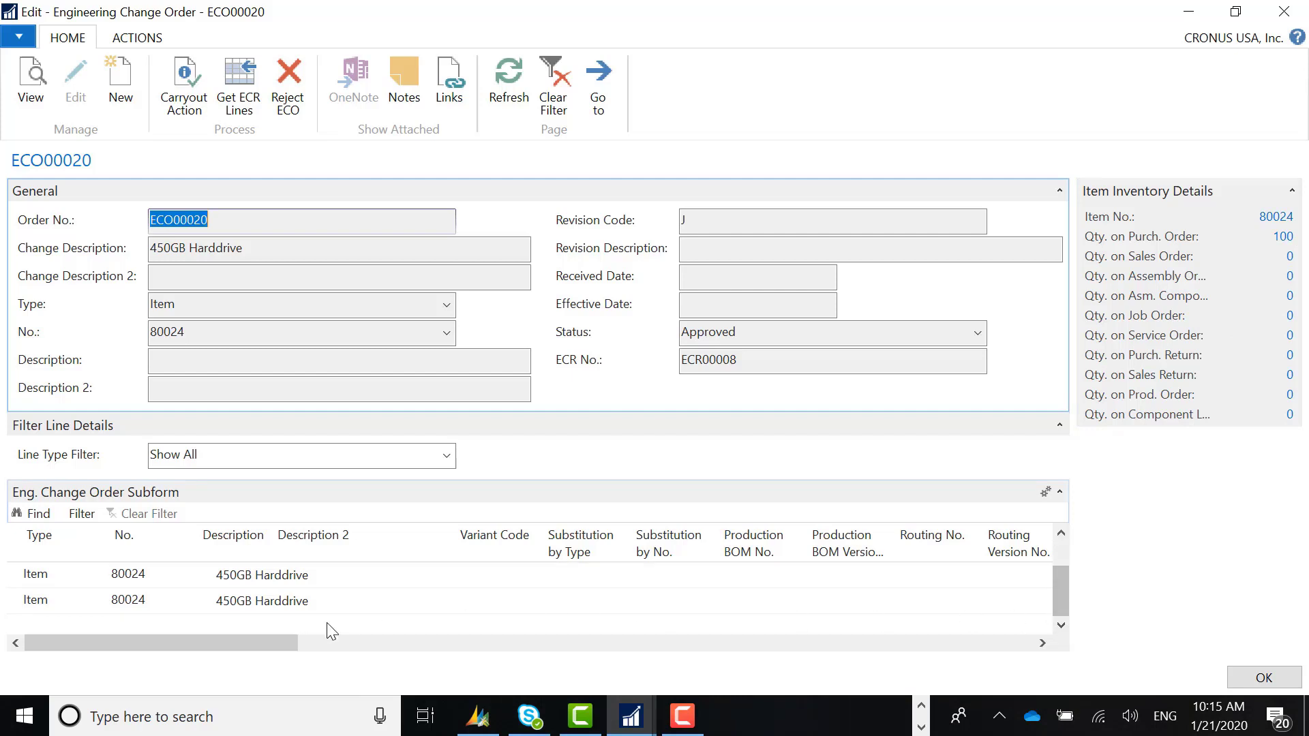
{"action": "left_click_drag", "start_coordinate": [255, 645], "coordinate": [418, 668]}
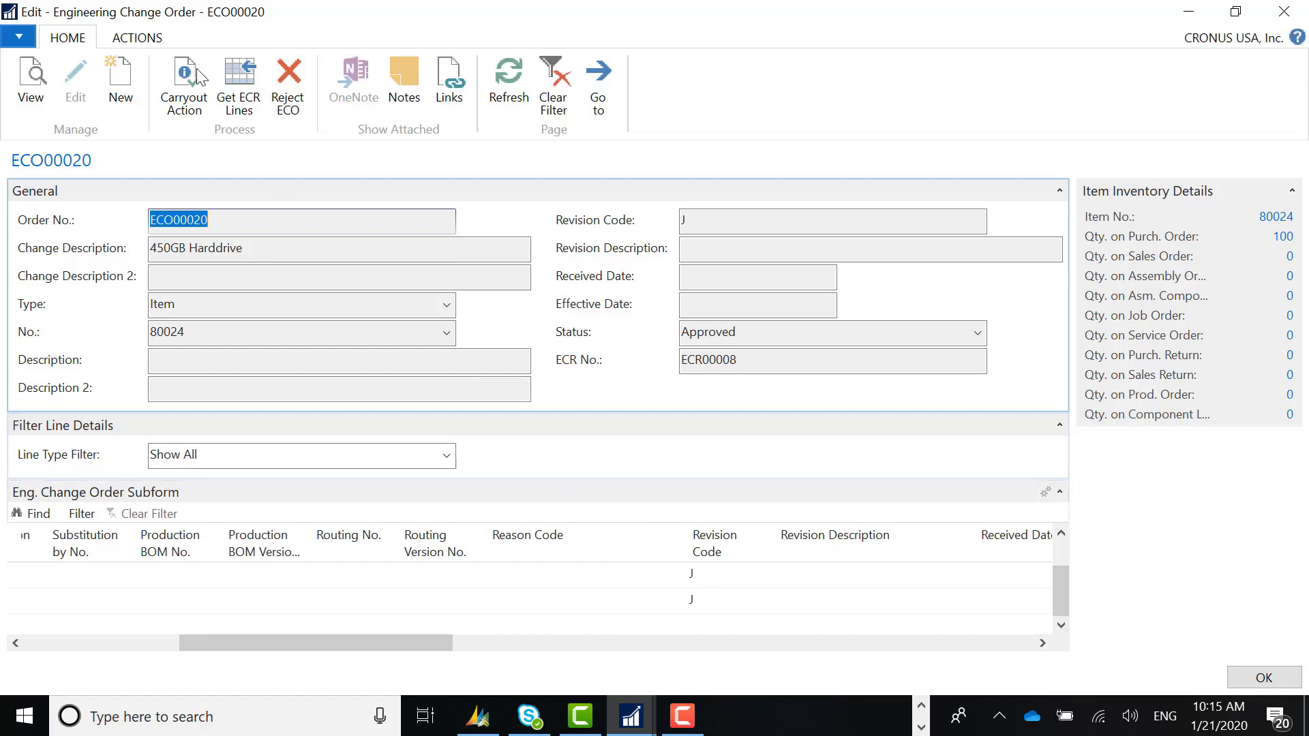
Step: Pull ECR00011's lines into ECO00020 and check that it appears under Applied ECRs at 40-PROCESS
{"action": "left_click", "coordinate": [145, 40]}
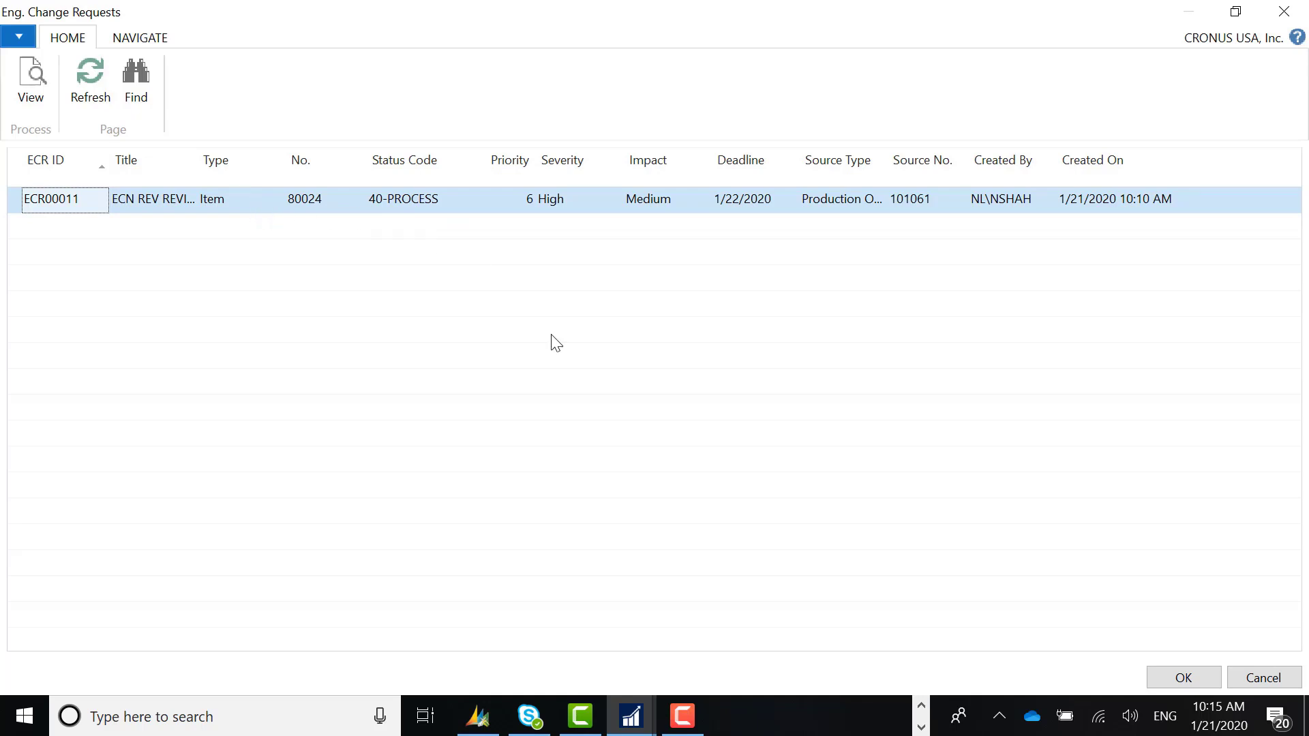
{"action": "left_click", "coordinate": [1182, 682]}
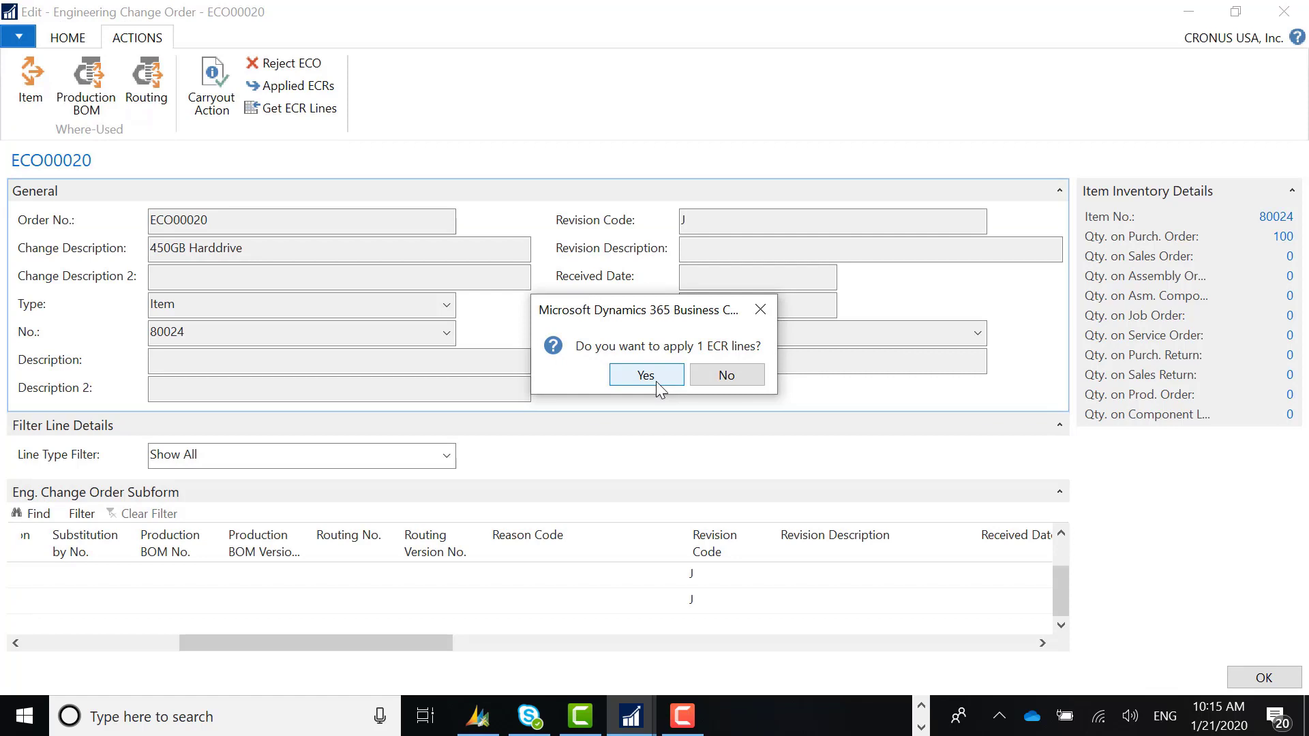
{"action": "left_click", "coordinate": [645, 375]}
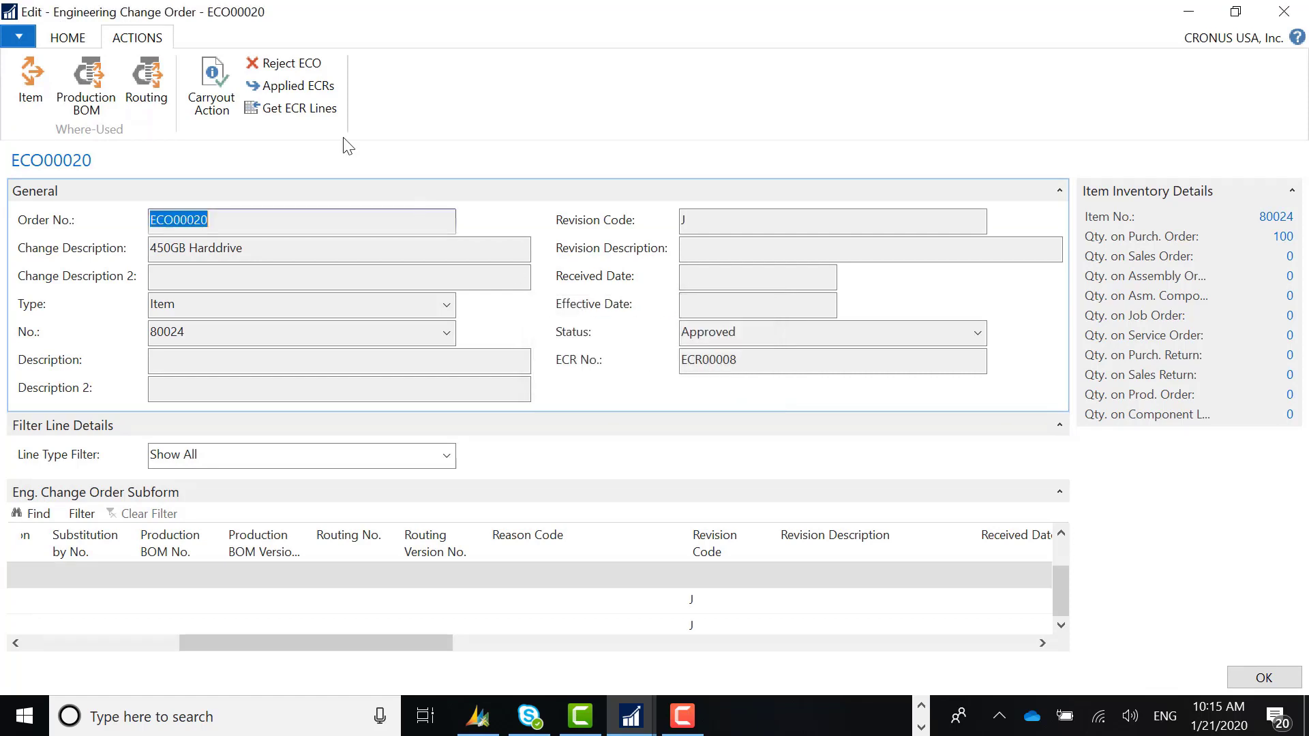
{"action": "left_click", "coordinate": [295, 87]}
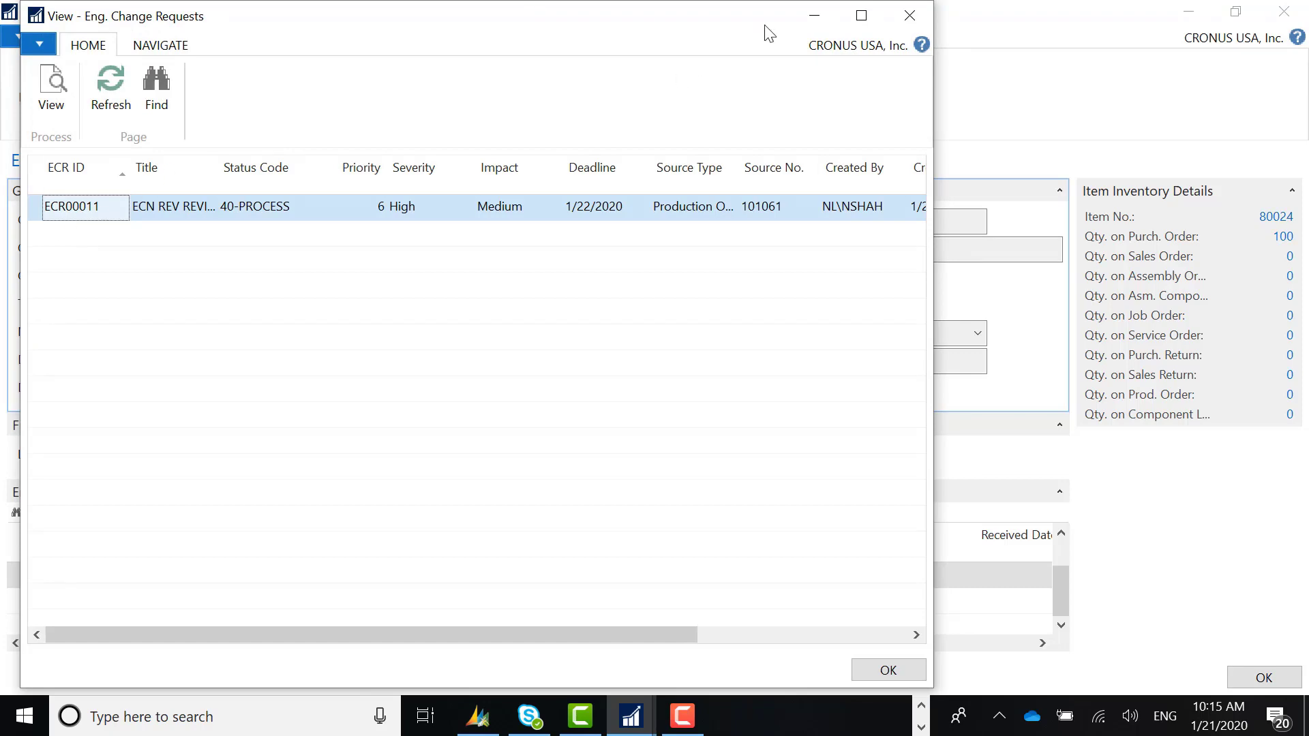
{"action": "left_click", "coordinate": [910, 15]}
{"action": "left_click", "coordinate": [68, 38]}
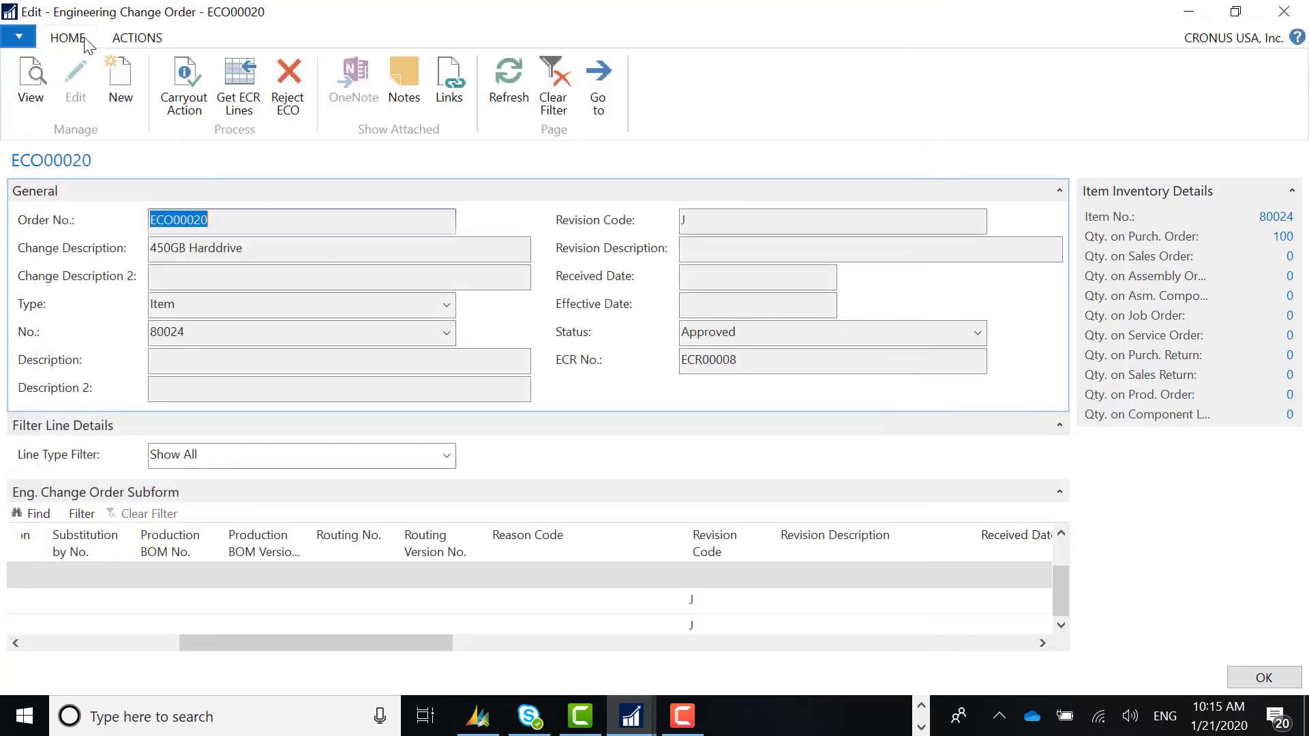
Step: Carry out ECO00020 with Certify unchecked and acknowledge the 'Order has been processed' message
{"action": "left_click", "coordinate": [189, 112]}
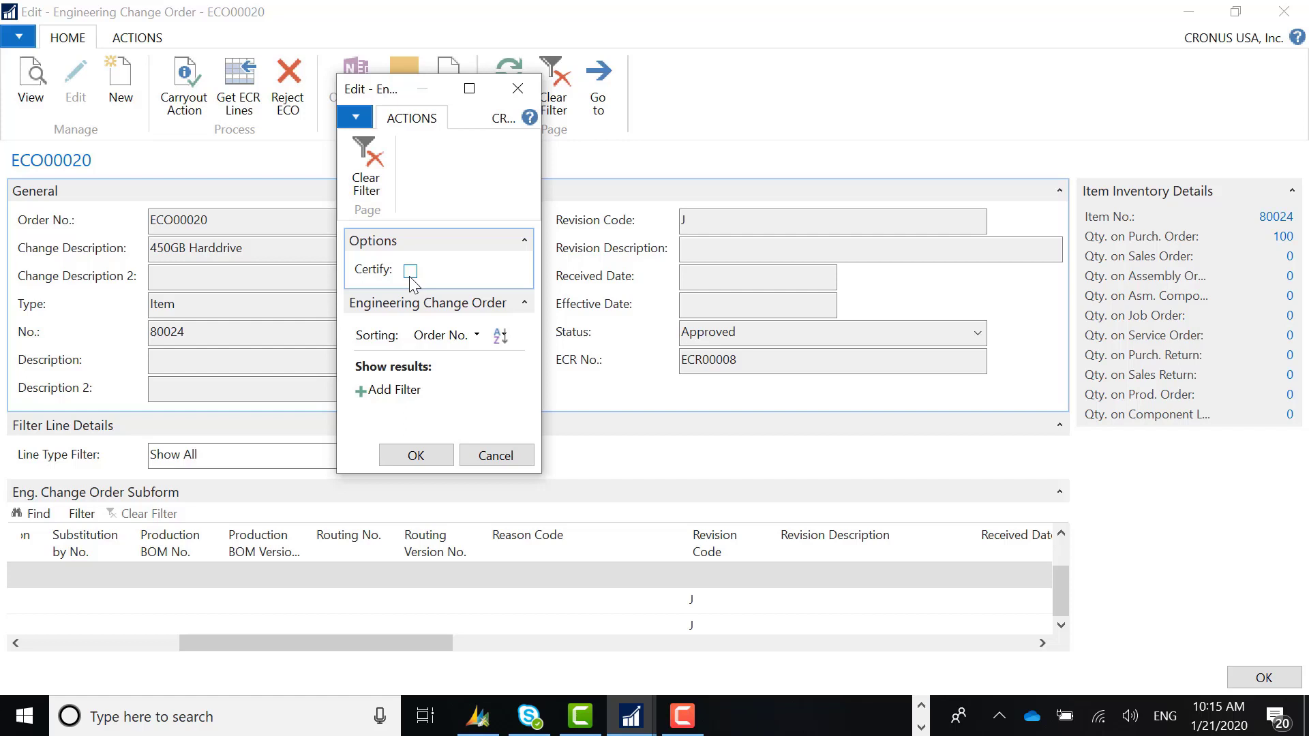
{"action": "left_click", "coordinate": [412, 463]}
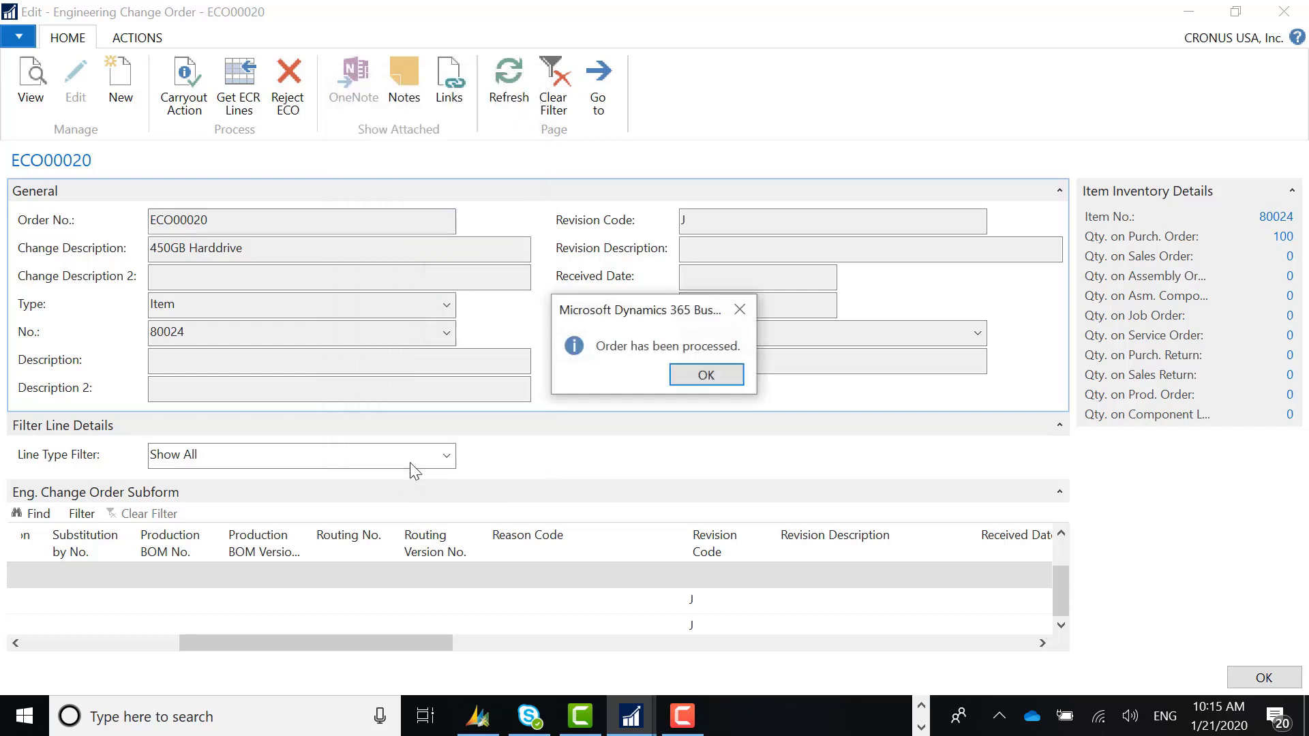
{"action": "left_click", "coordinate": [722, 384]}
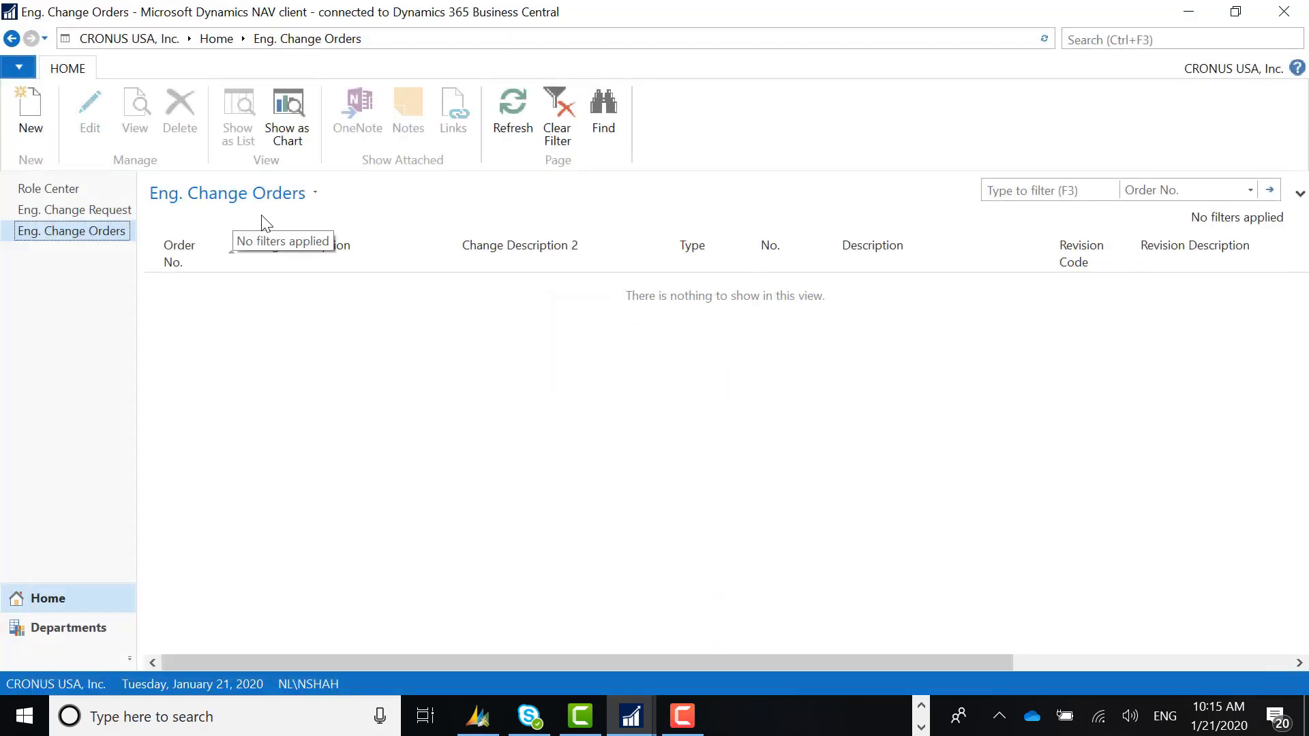
{"action": "left_click", "coordinate": [1122, 37]}
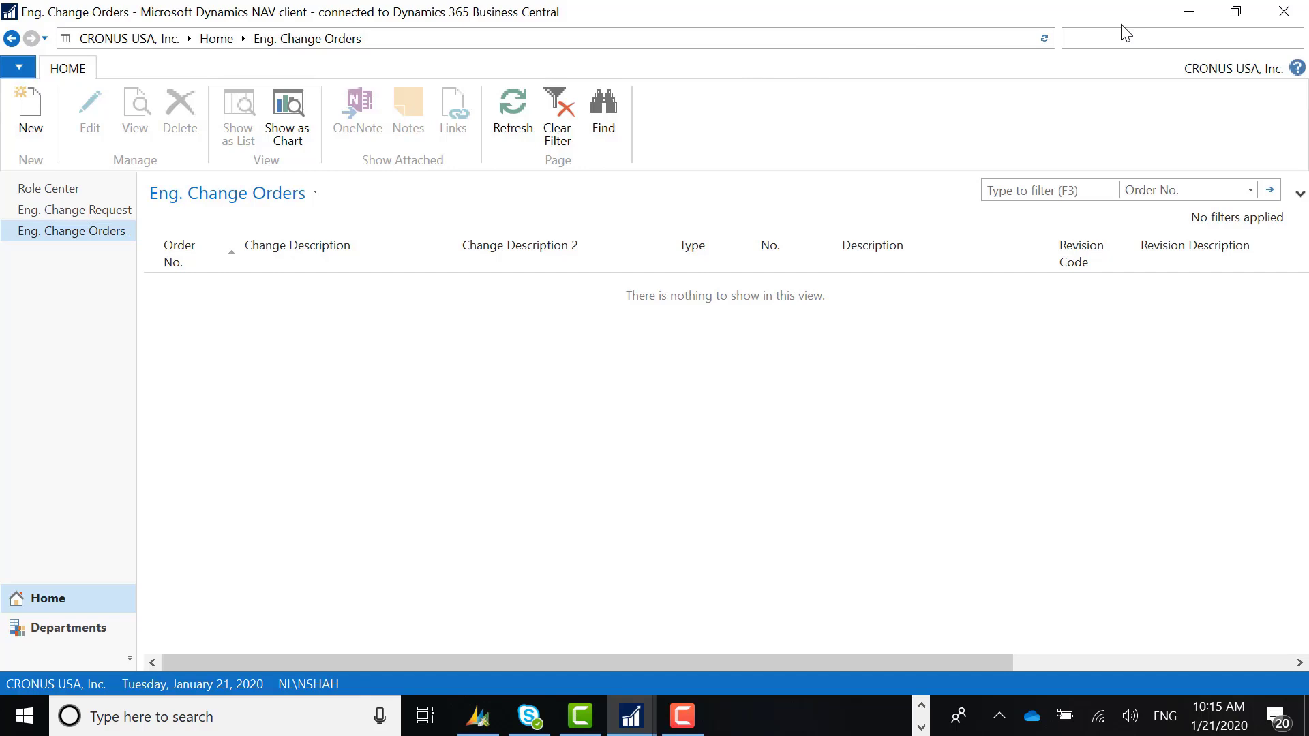
{"action": "type", "text": "item"}
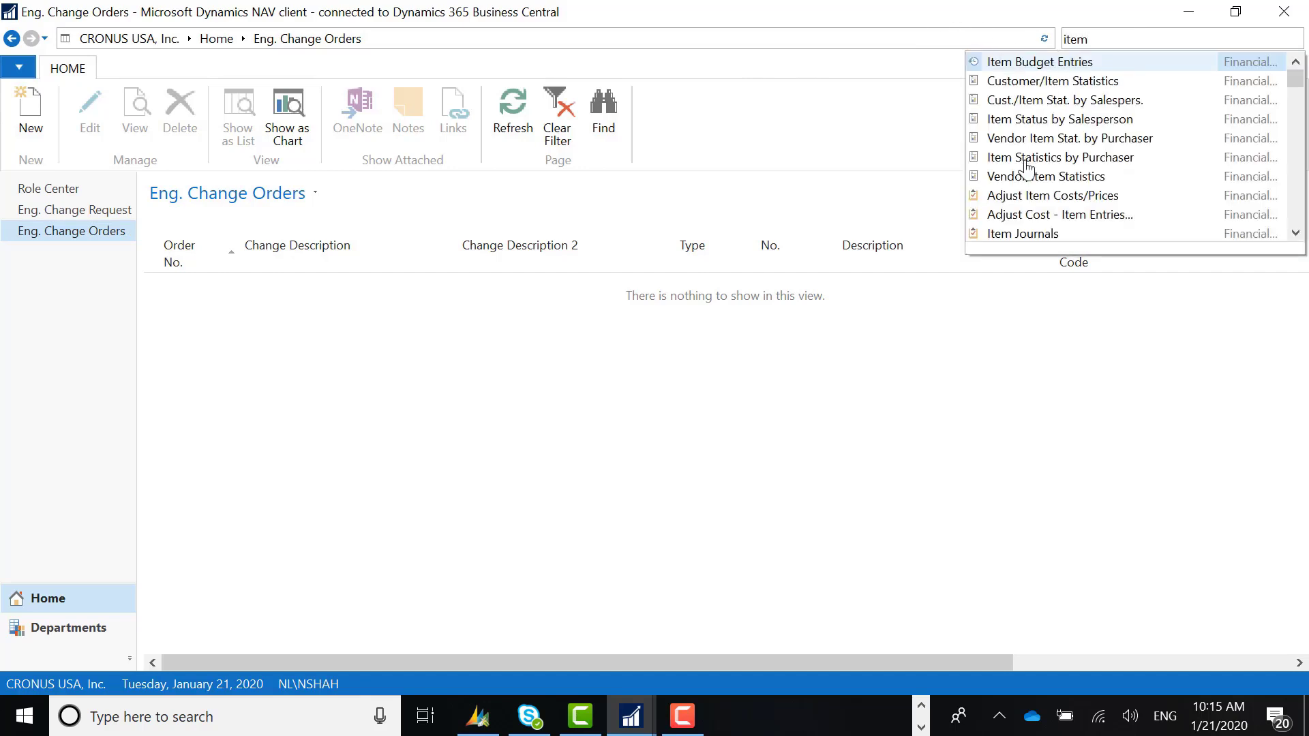
{"action": "type", "text": "s"}
{"action": "left_click", "coordinate": [943, 92]}
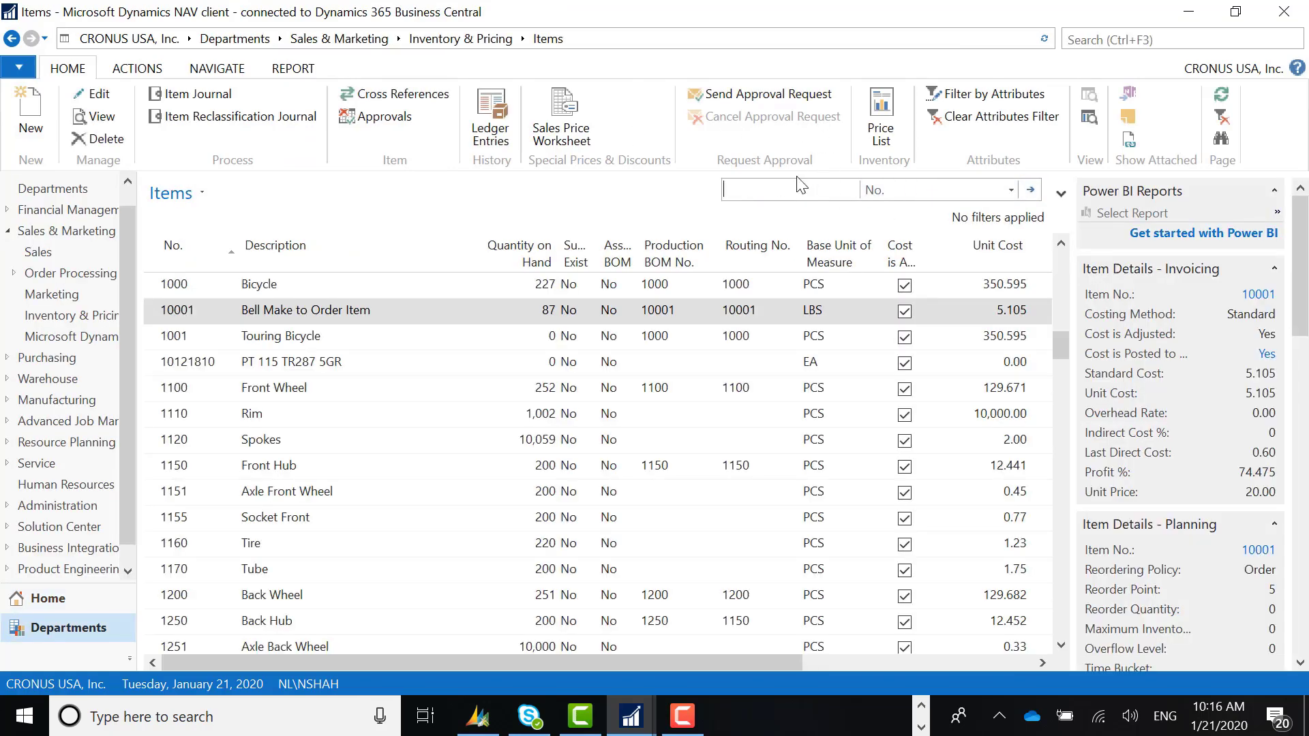
{"action": "type", "text": "80024"}
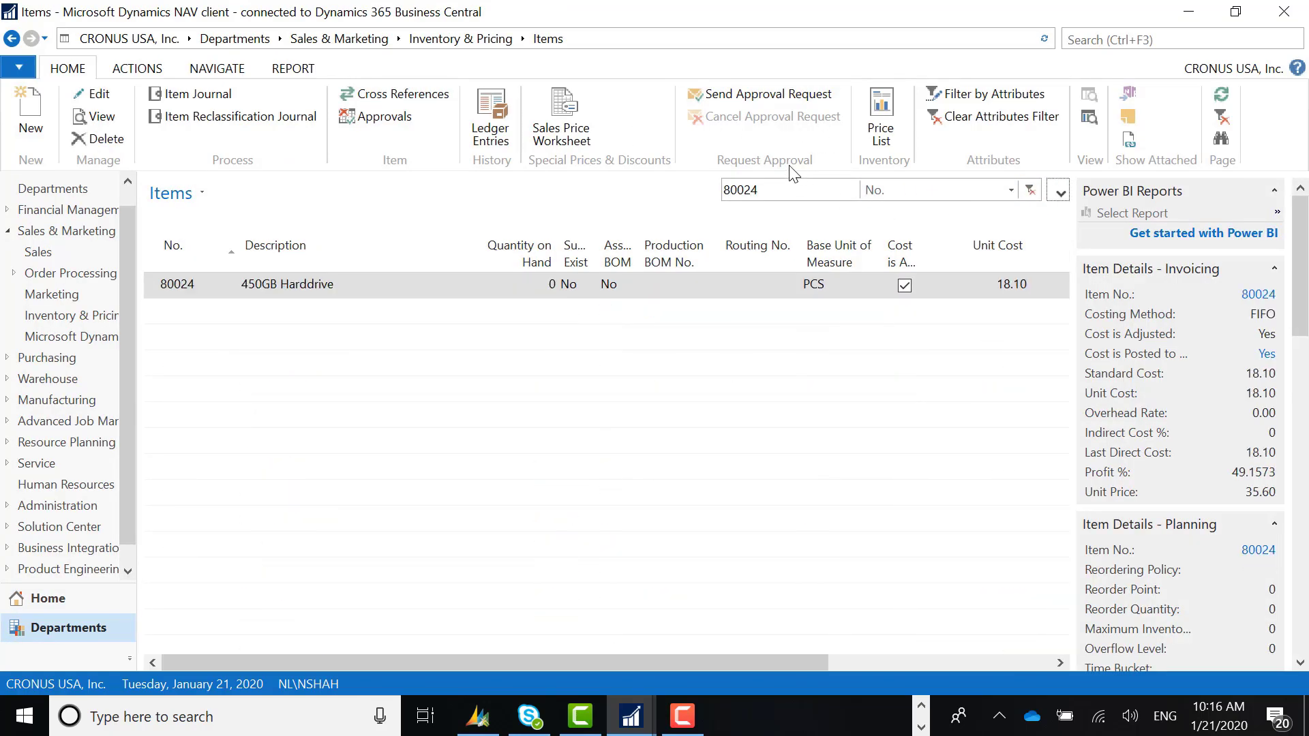
{"action": "left_click", "coordinate": [79, 96]}
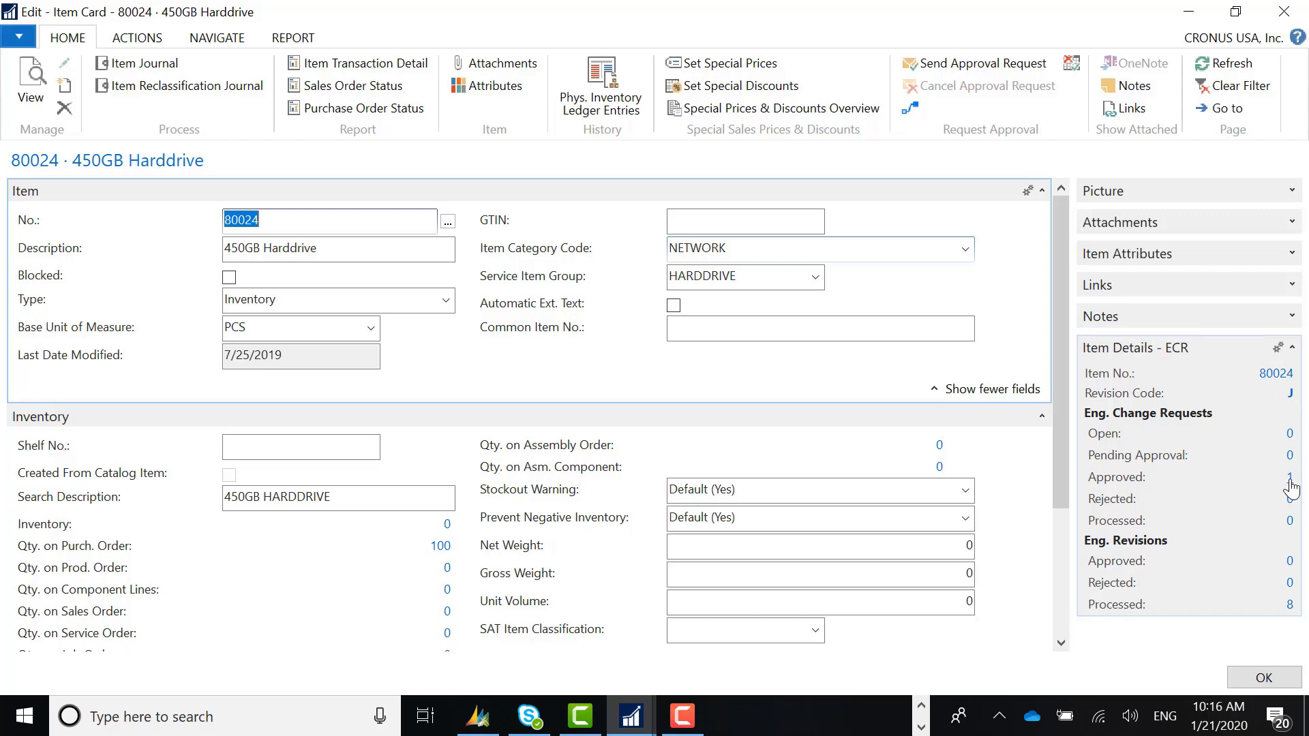
{"action": "left_click", "coordinate": [1291, 478]}
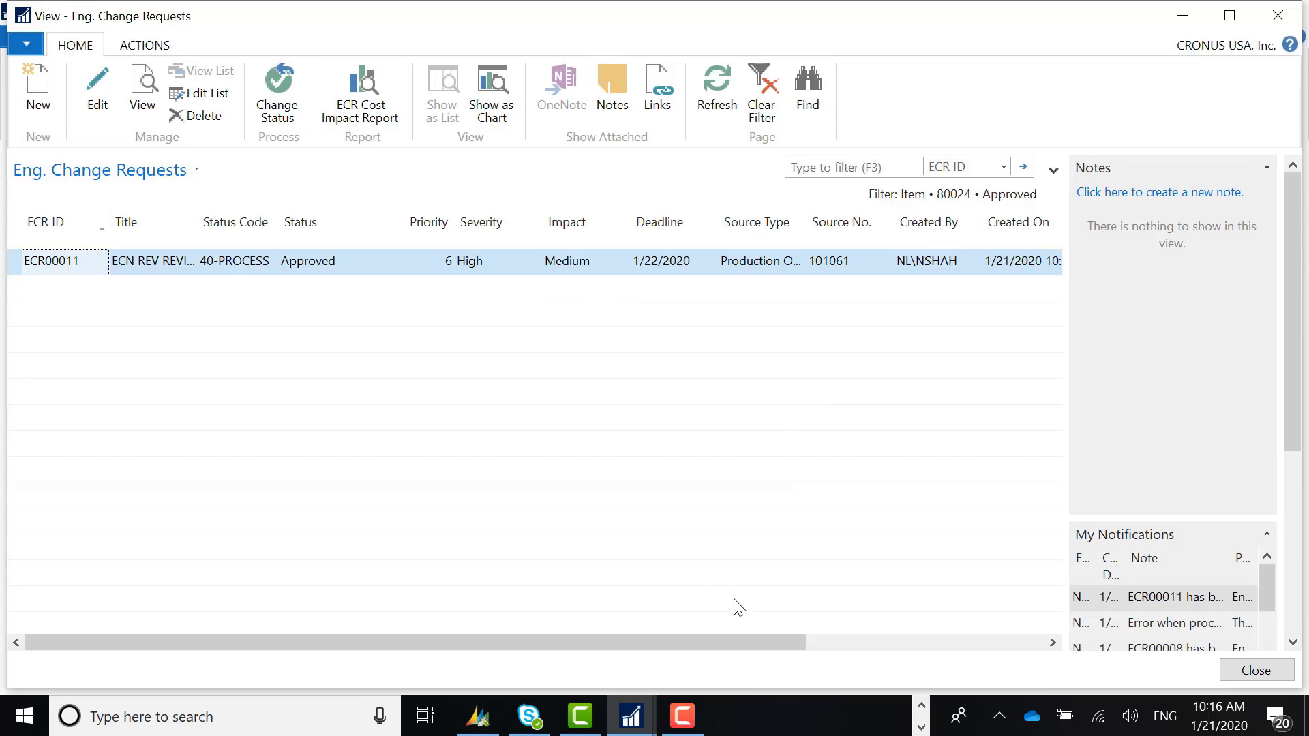
{"action": "left_click_drag", "start_coordinate": [738, 641], "coordinate": [820, 641]}
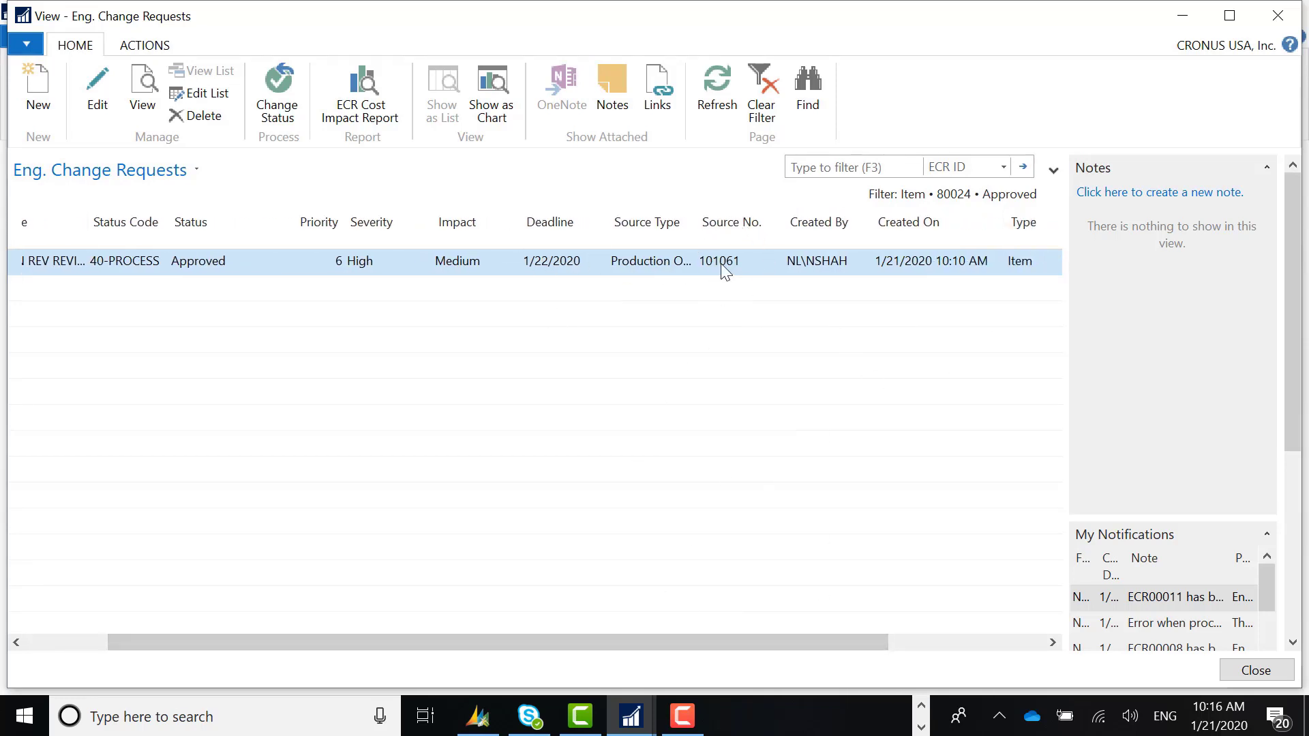
{"action": "left_click", "coordinate": [1254, 670]}
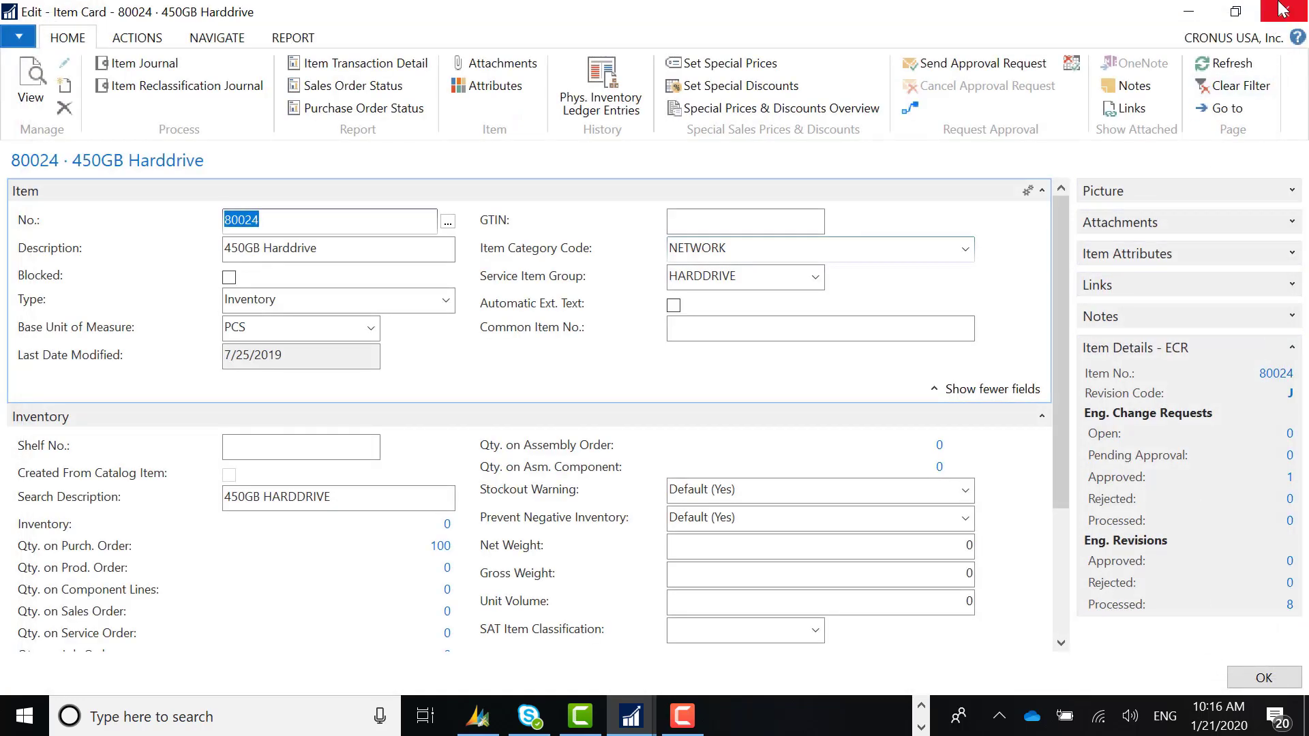
{"action": "left_click", "coordinate": [1282, 9]}
{"action": "left_click", "coordinate": [94, 591]}
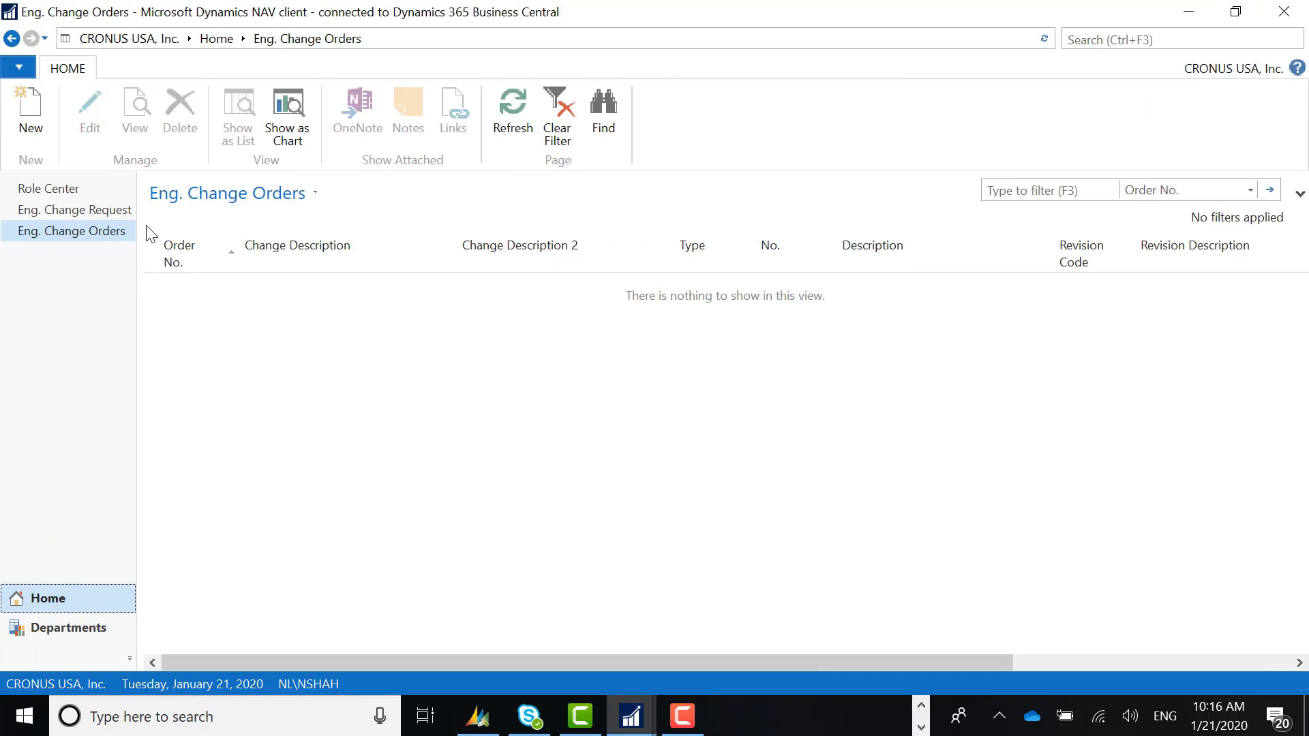
Step: Go to the Role Center to see ECR00011 reported as completed with ECO00020
{"action": "left_click", "coordinate": [83, 189]}
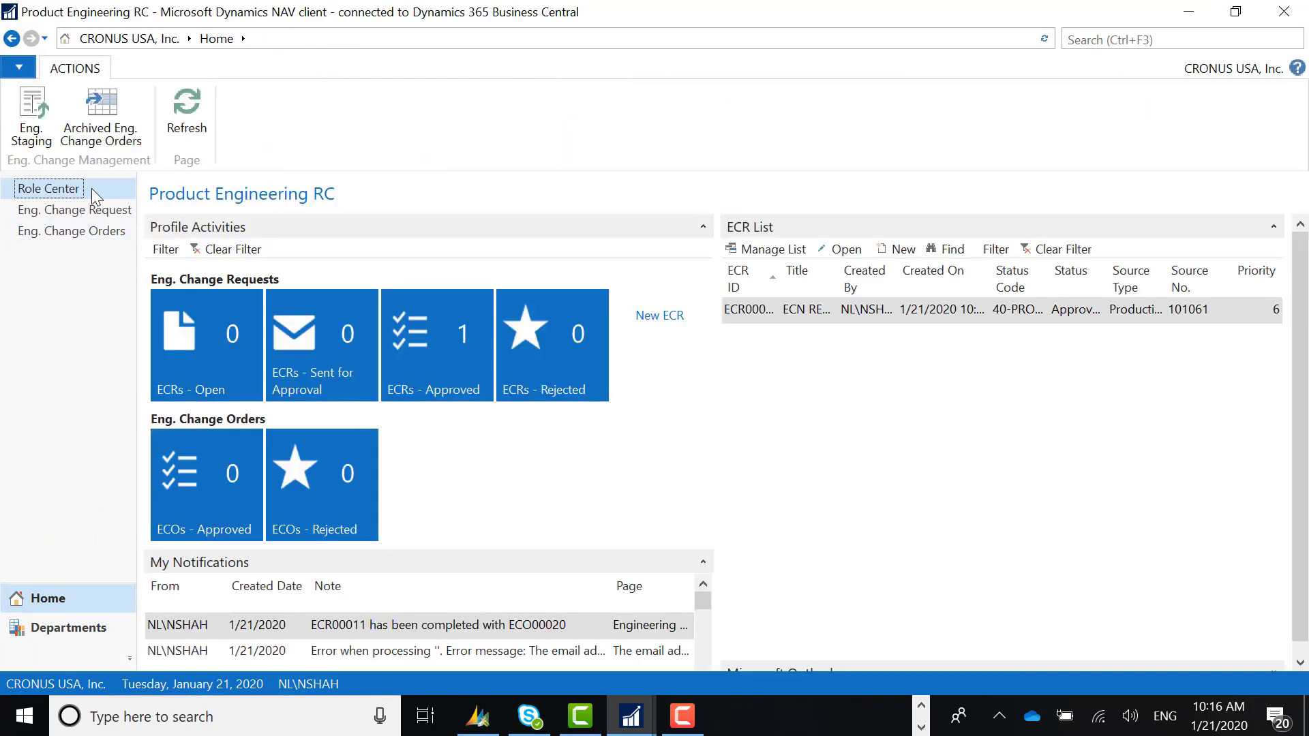